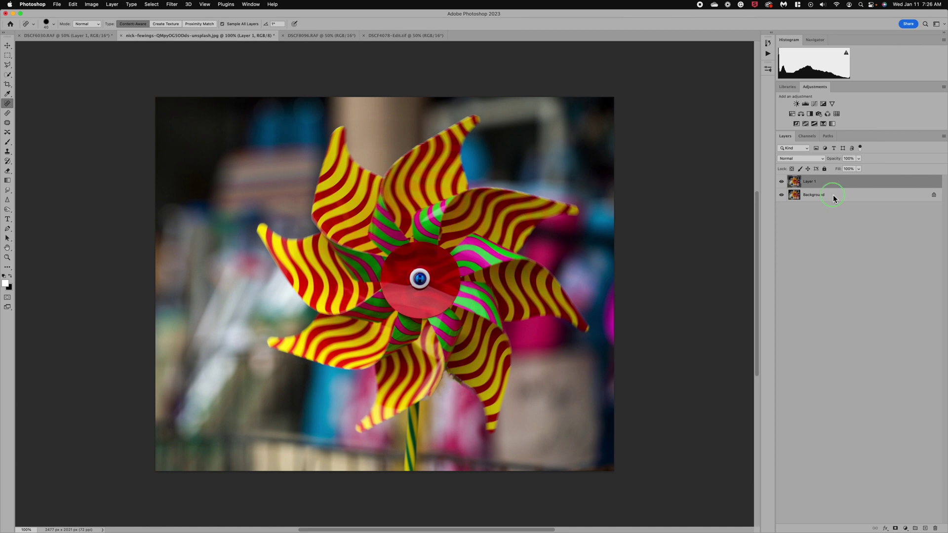
Step: Convert Layer 1 to a smart object
right_click(834, 196)
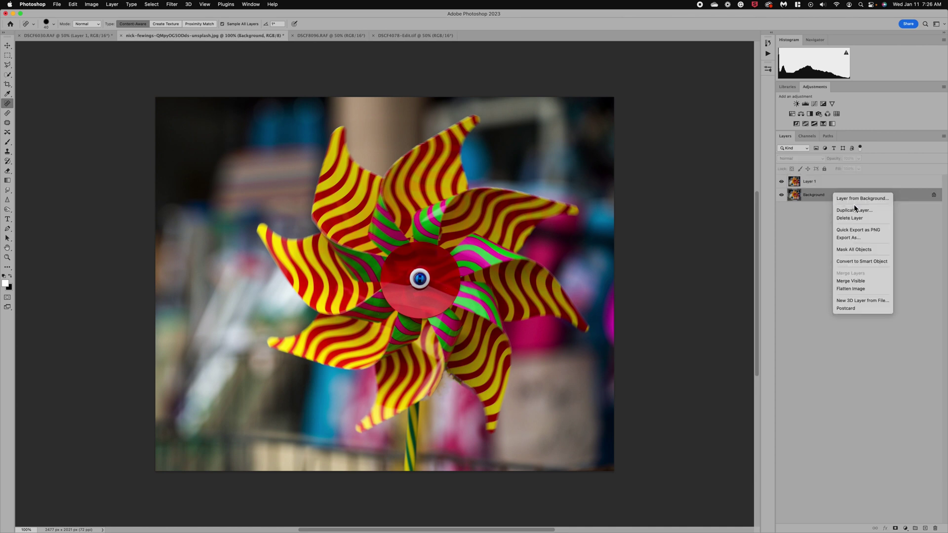
left_click(821, 178)
left_click(838, 184)
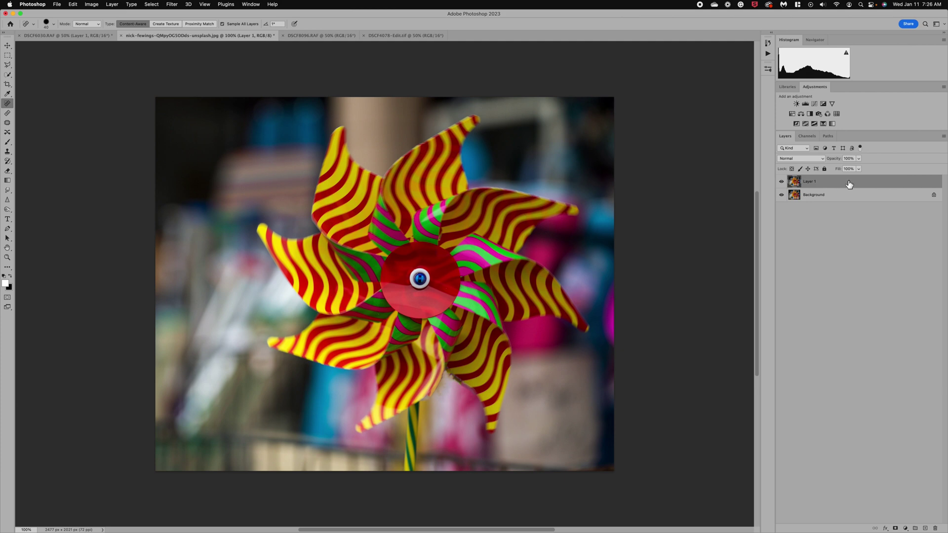
right_click(847, 184)
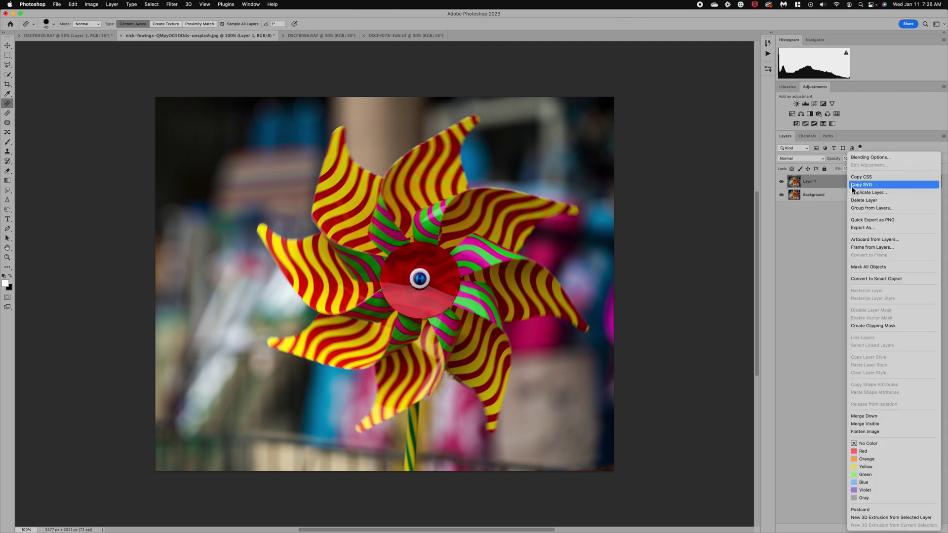
left_click(872, 279)
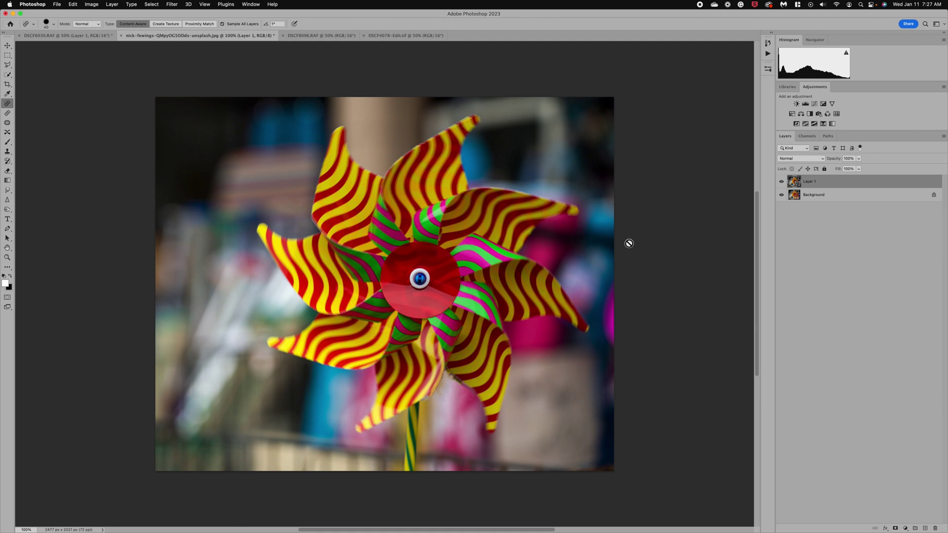
Step: Apply a Radial Blur smart filter to Layer 1 with the Spin method, Good quality and an amount of 49
left_click(173, 5)
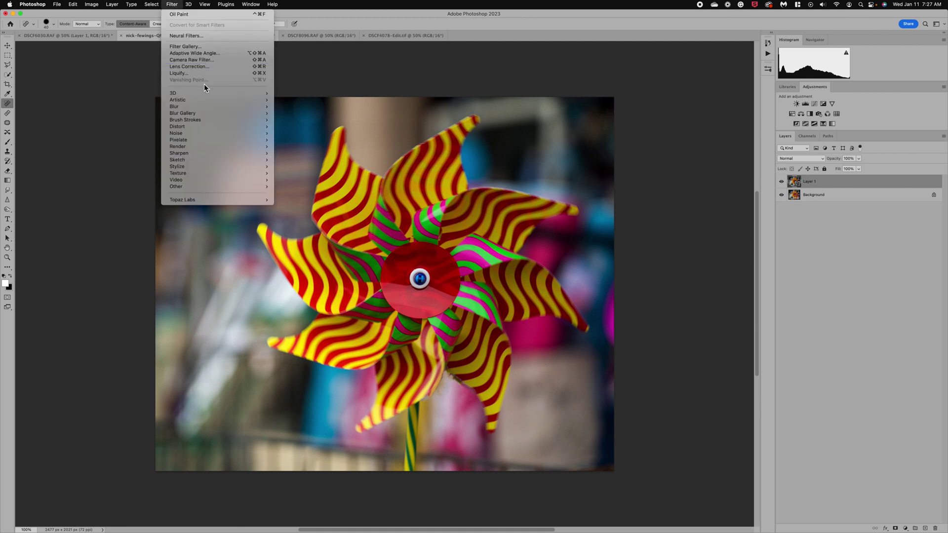
mouse_move(199, 108)
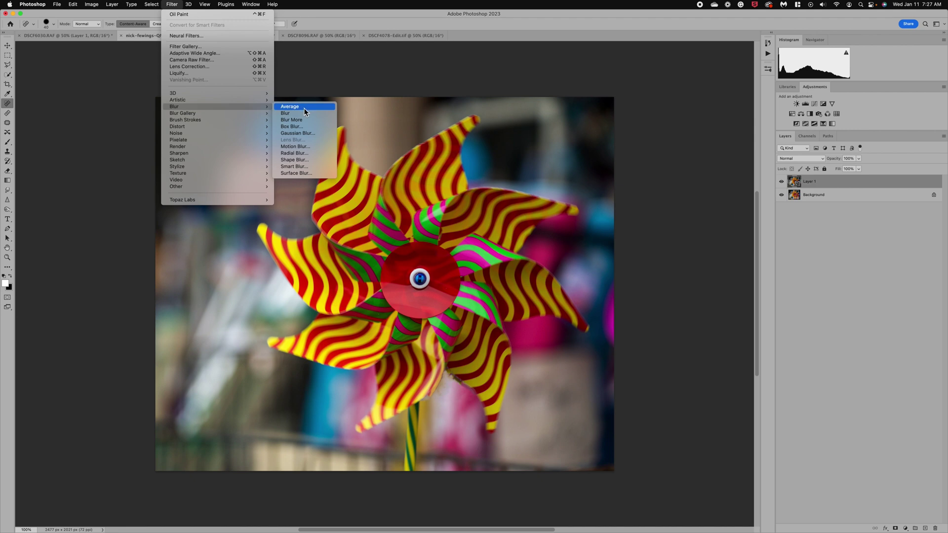
left_click(302, 154)
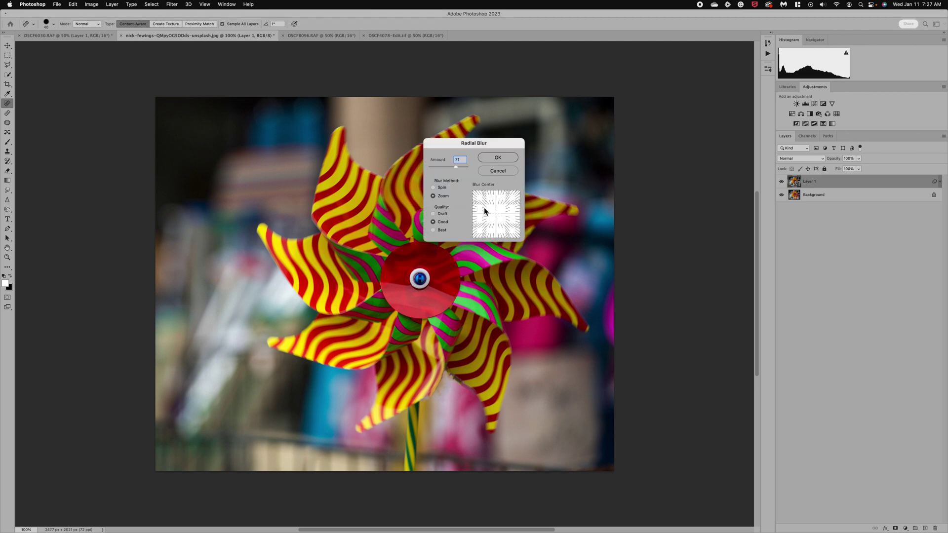
left_click(433, 188)
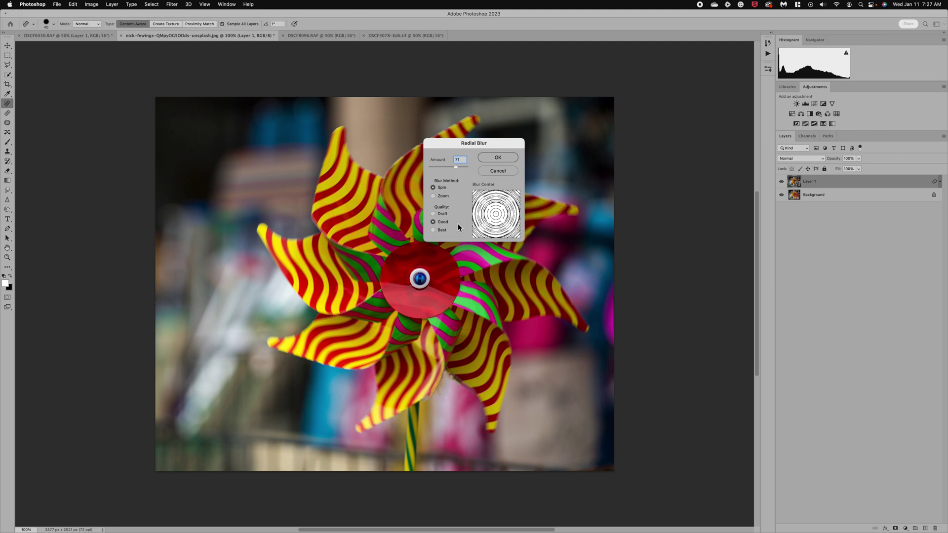
left_click_drag(456, 167, 448, 169)
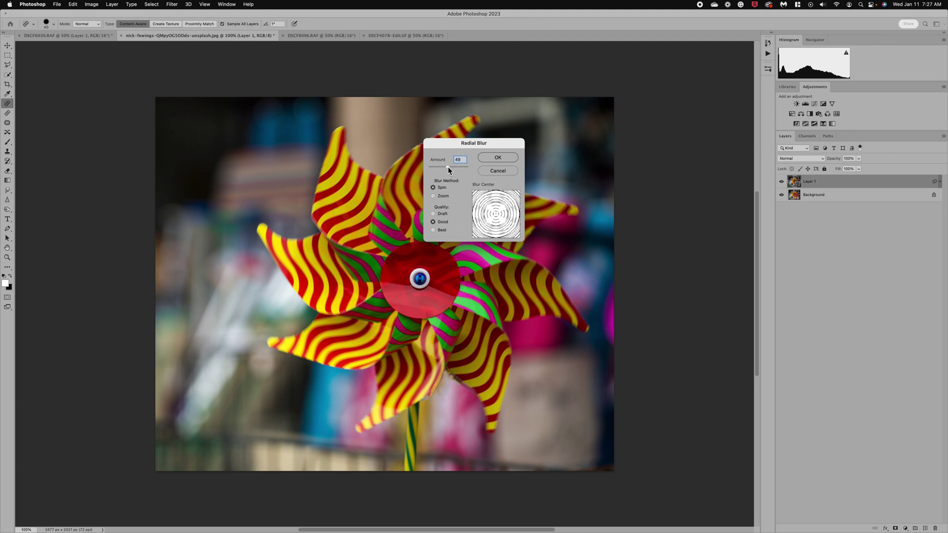
left_click(496, 157)
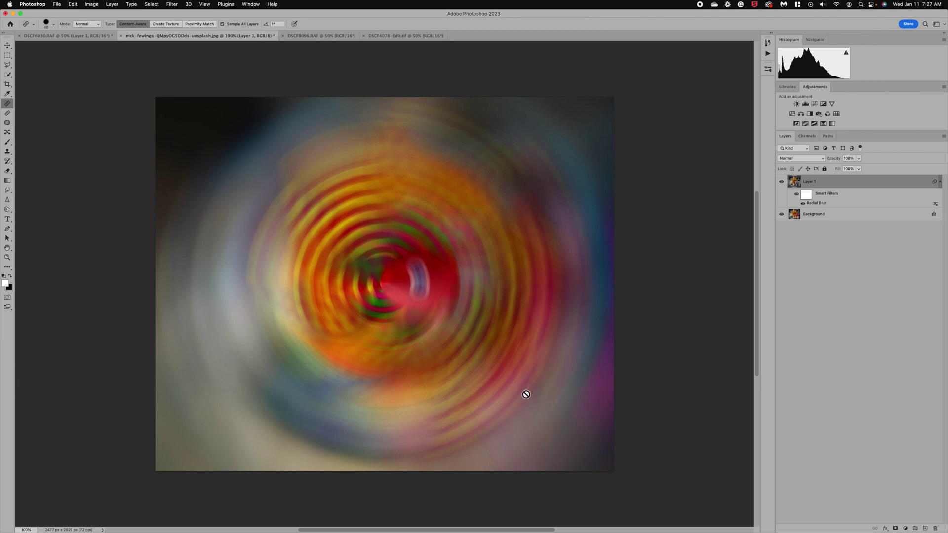
Step: Set the amount of Layer 1's Radial Blur filter to 21
double_click(817, 204)
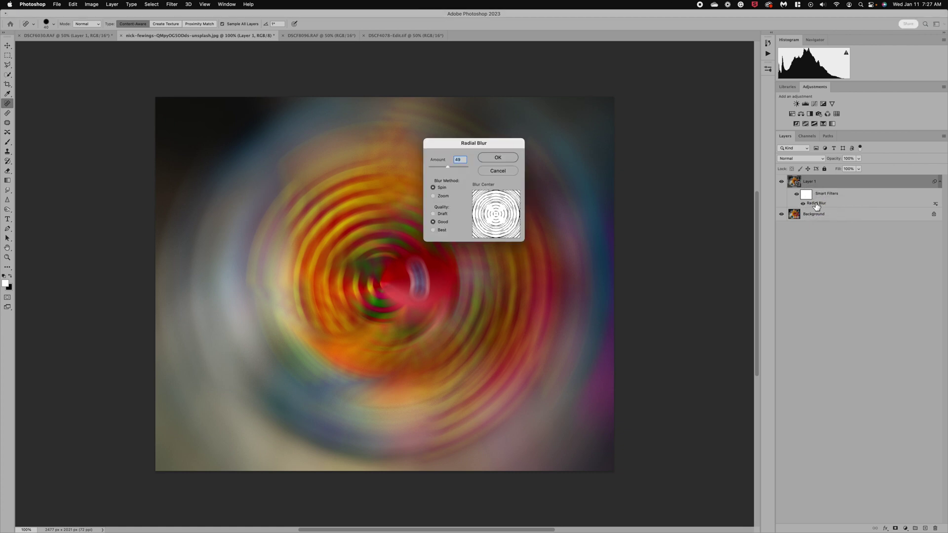
left_click_drag(448, 167, 443, 167)
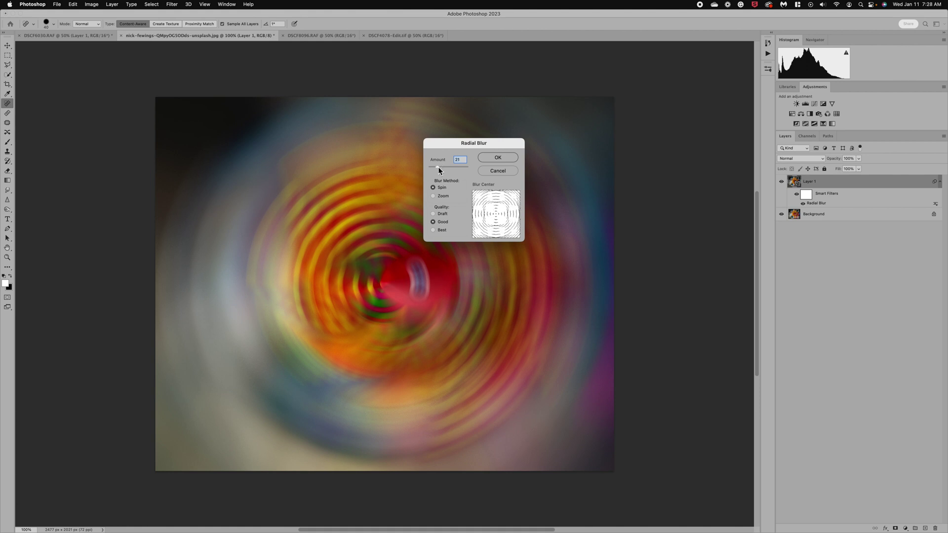
left_click(494, 159)
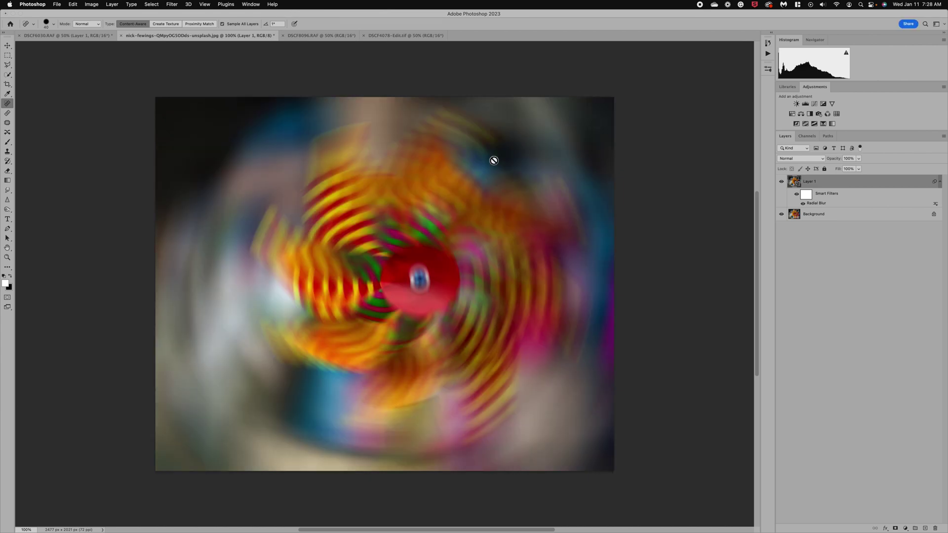
Step: Switch Layer 1's Radial Blur filter to the Zoom method with an amount of 44
double_click(820, 205)
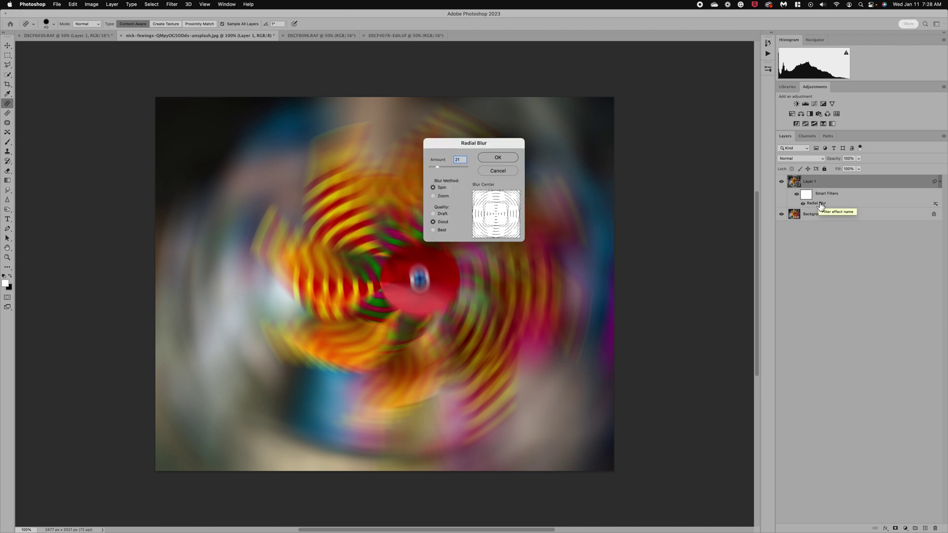
left_click(433, 196)
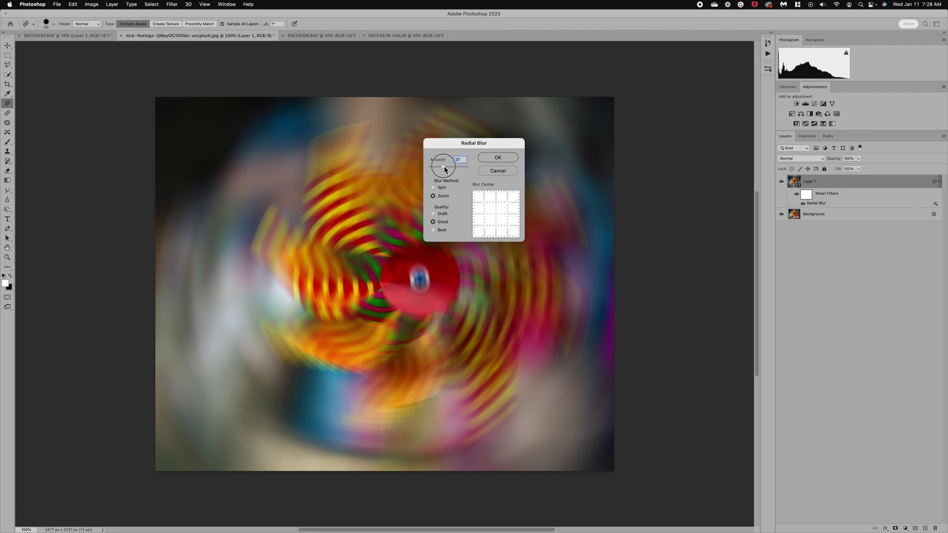
left_click(497, 158)
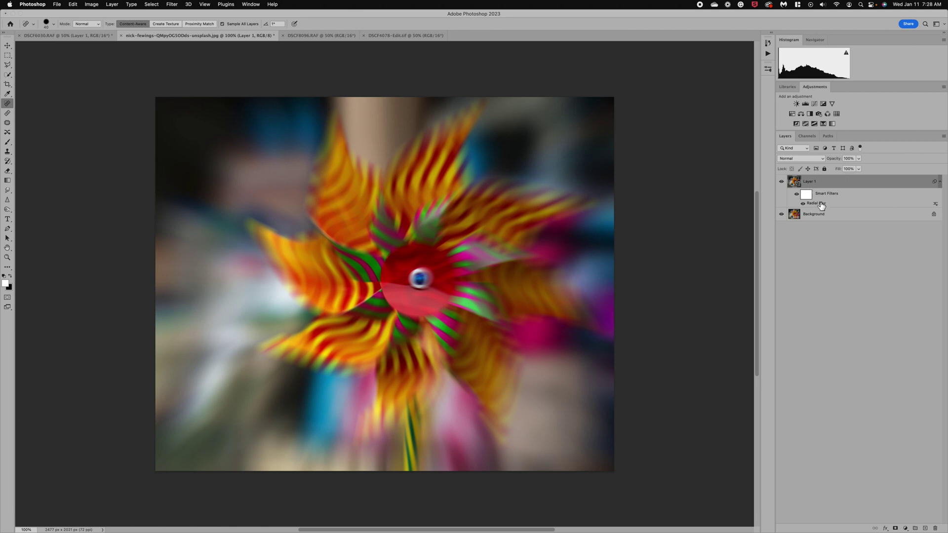
Step: Lower the amount of Layer 1's Radial Blur filter for a subtler zoom effect
double_click(817, 203)
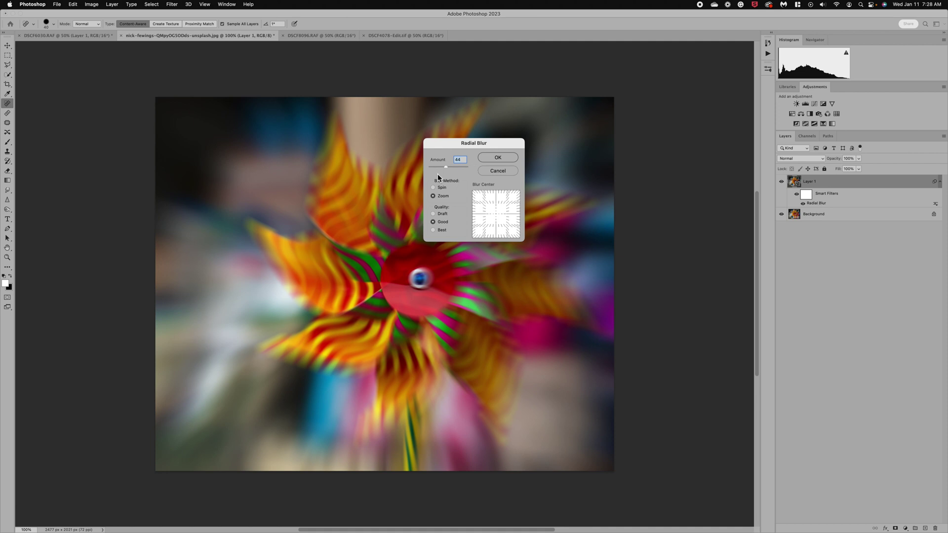
left_click_drag(445, 167, 437, 167)
left_click(492, 159)
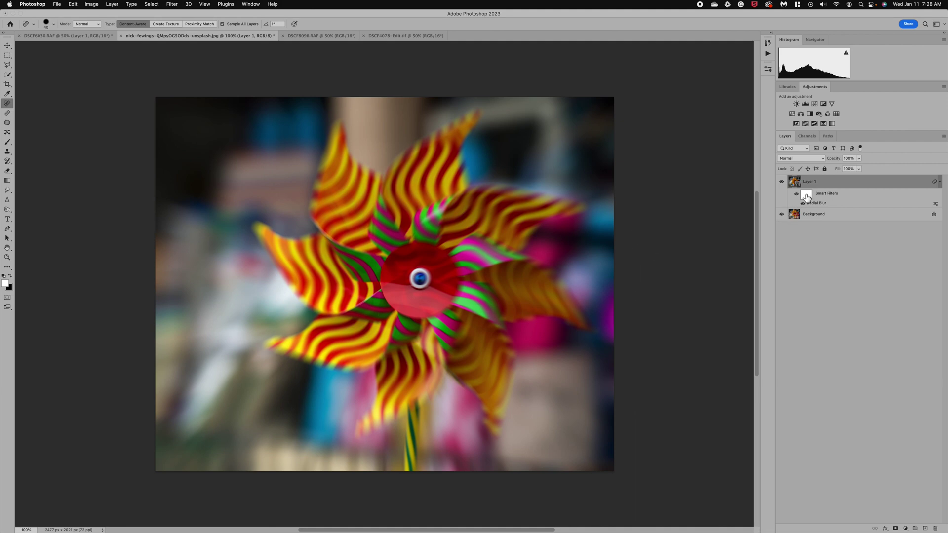
Step: Paint black on the smart filter mask around the pinwheel's center with a 175 px brush to reduce the blur there
left_click(806, 196)
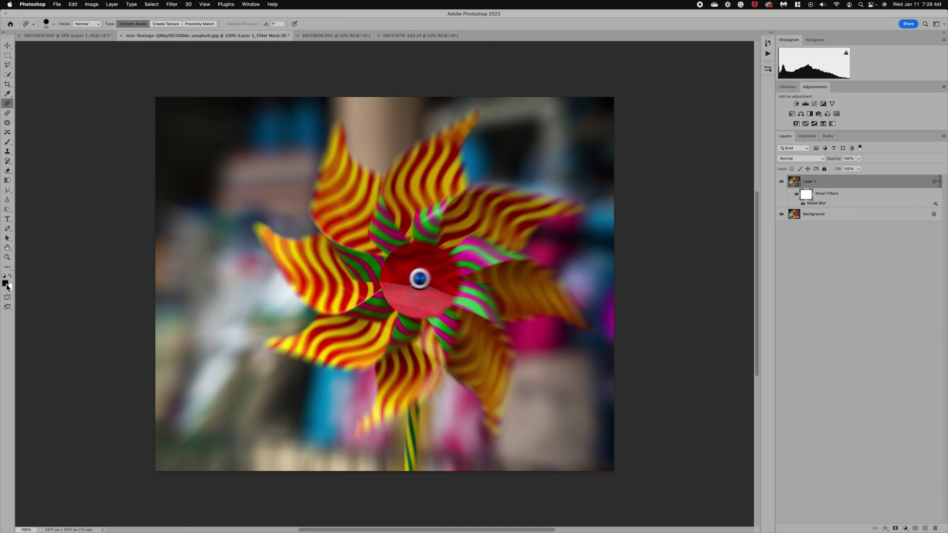
left_click(9, 144)
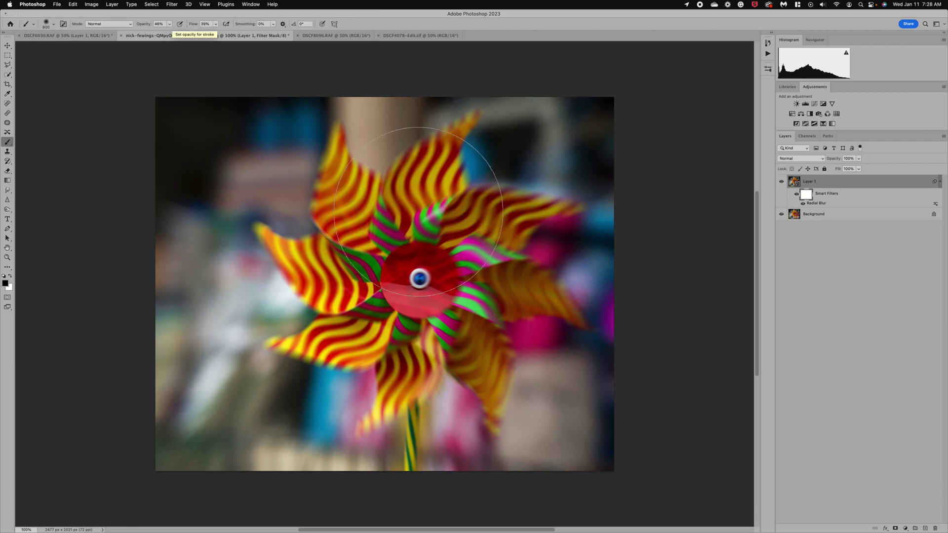
key("bracketleft")
key("bracketleft")
key("bracketleft")
key("bracketleft")
key("bracketleft")
key("bracketleft")
key("bracketleft")
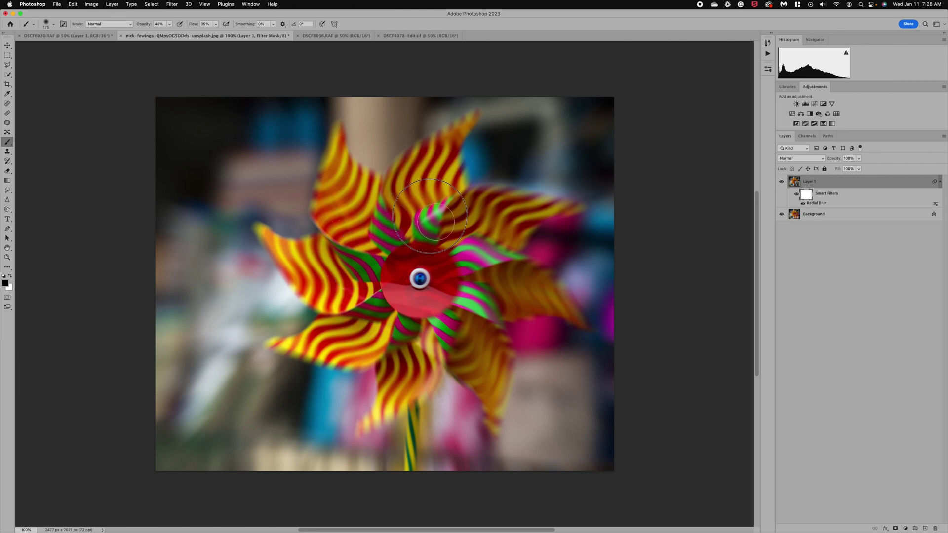
mouse_move(473, 253)
left_mouse_down()
mouse_move(474, 308)
mouse_move(420, 339)
mouse_move(458, 337)
mouse_move(422, 351)
mouse_move(384, 337)
mouse_move(392, 323)
mouse_move(369, 297)
mouse_move(383, 341)
mouse_move(370, 298)
left_mouse_up()
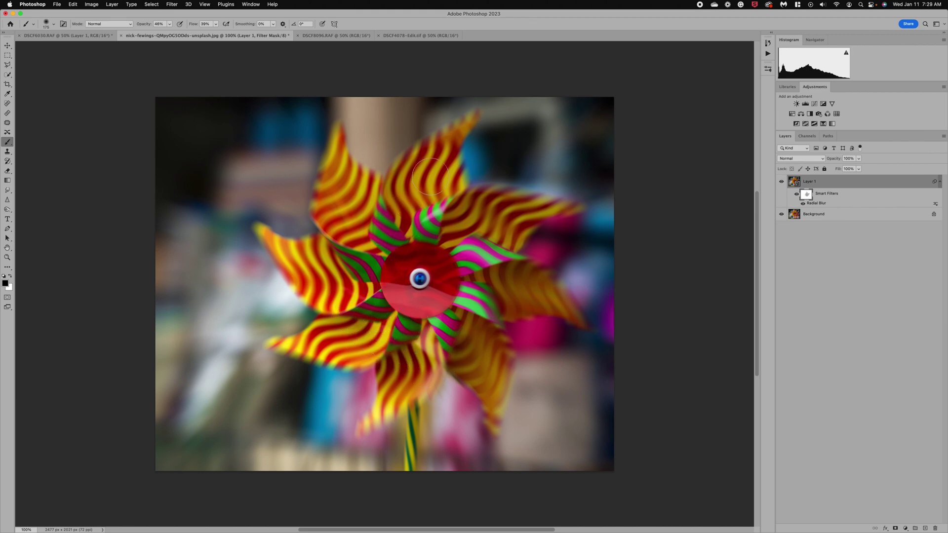
Step: Toggle Layer 1's visibility to compare the image with and without the zoom blur
left_click(782, 182)
left_click(782, 182)
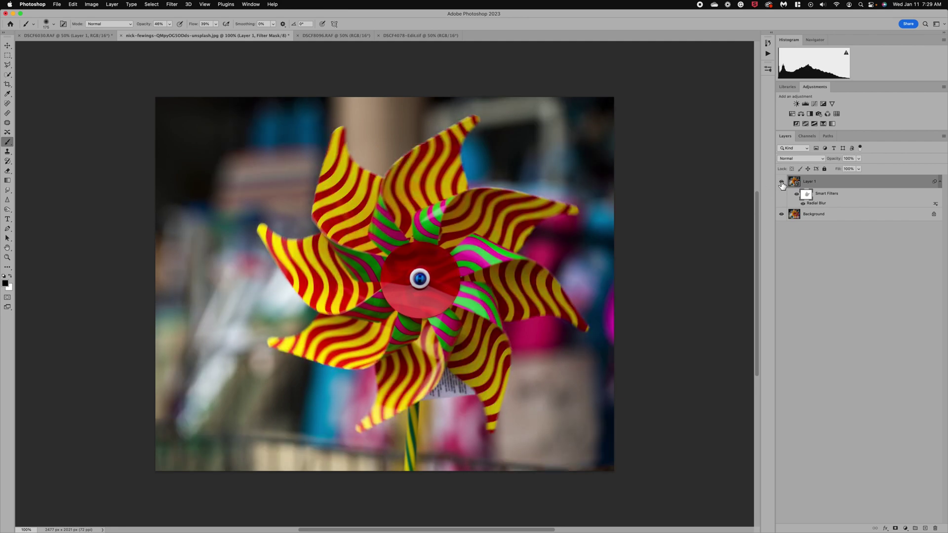
left_click(782, 183)
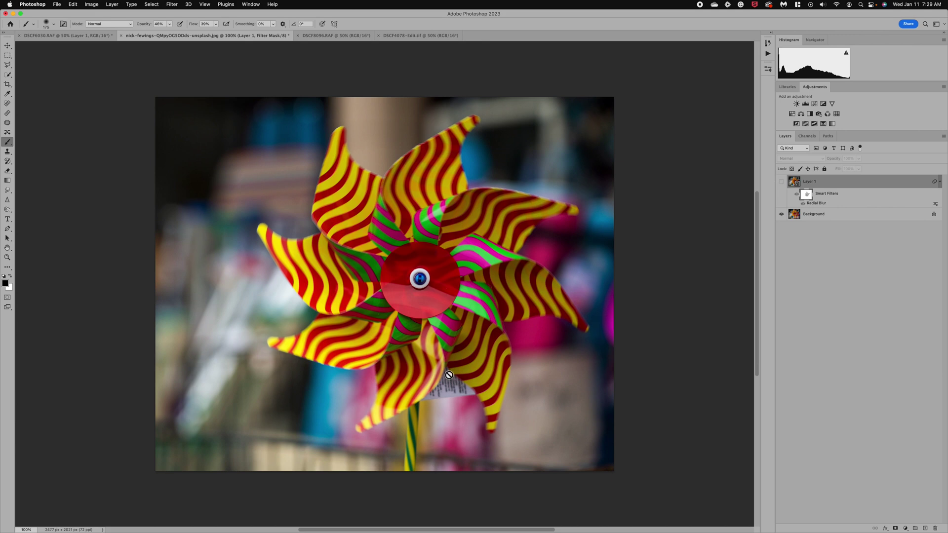
left_click(781, 184)
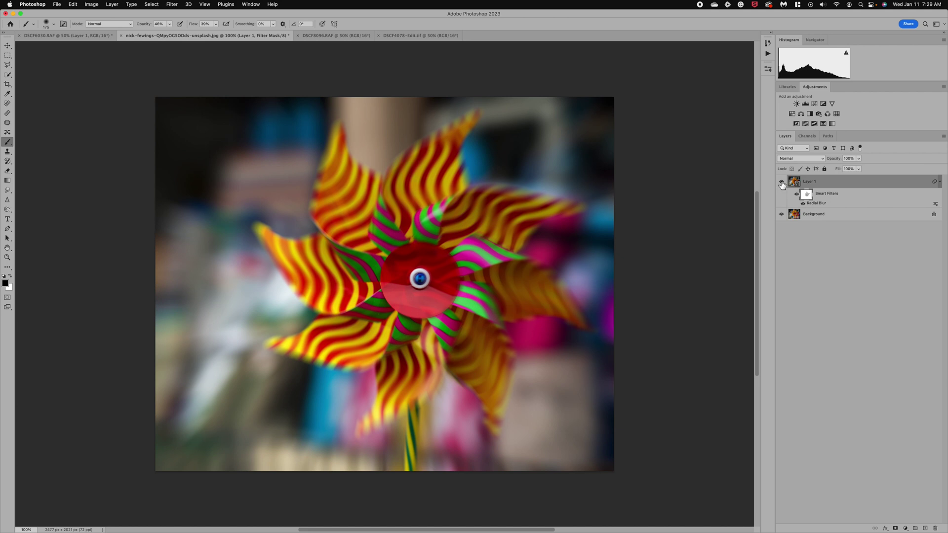
Step: Duplicate the Background layer and hide Layer 1
left_click(810, 216)
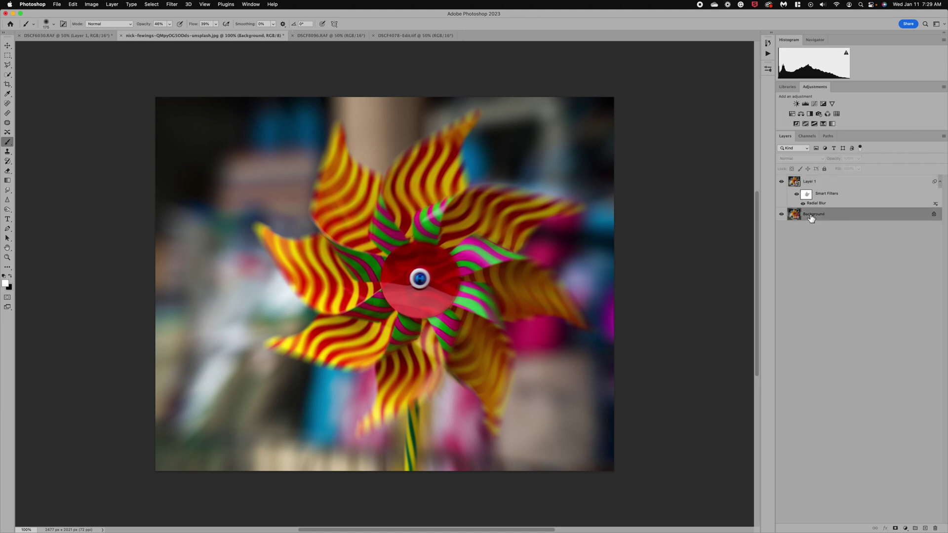
key("super+j")
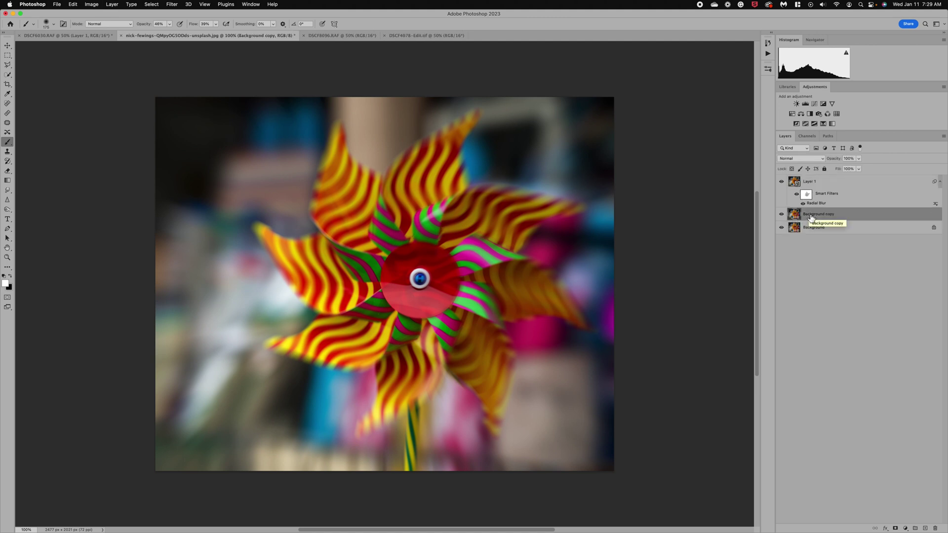
left_click(782, 184)
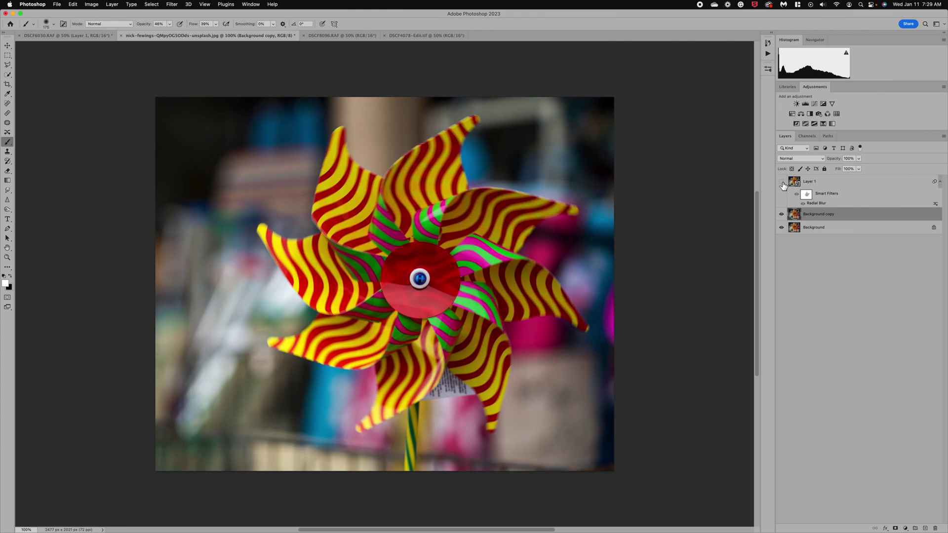
Step: Convert the duplicated background layer to a smart object
right_click(812, 218)
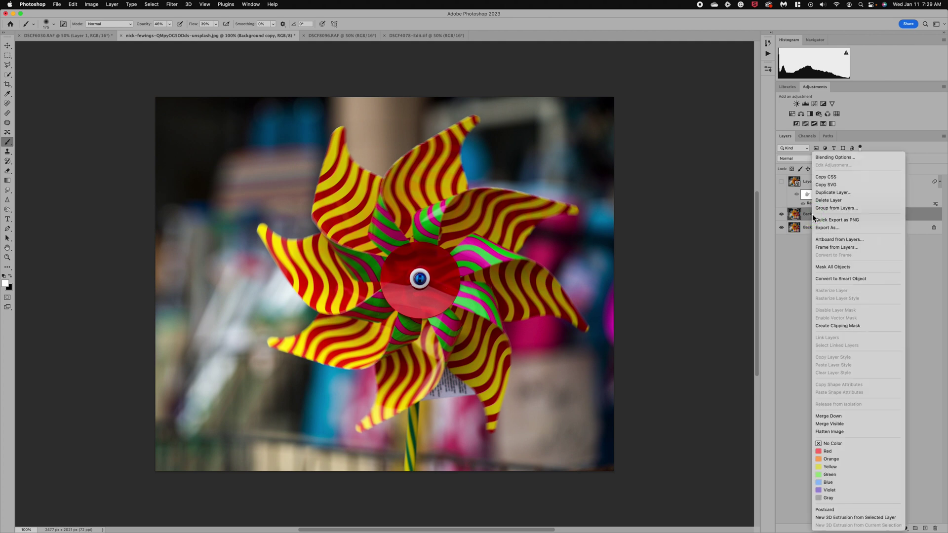
left_click(834, 277)
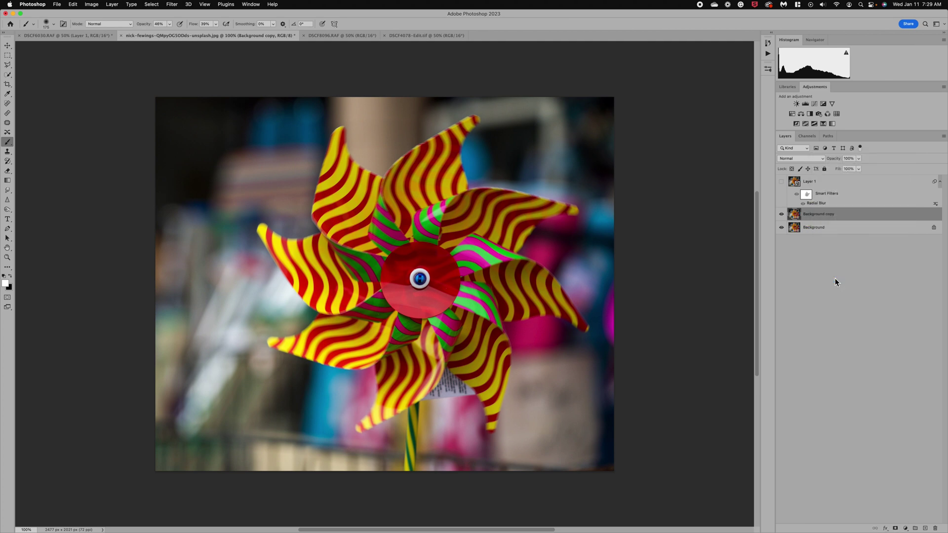
Step: Apply a Spin Blur with a 15° blur angle to the Background copy, centered on the pinwheel and covering the inner part of its blades
left_click(172, 5)
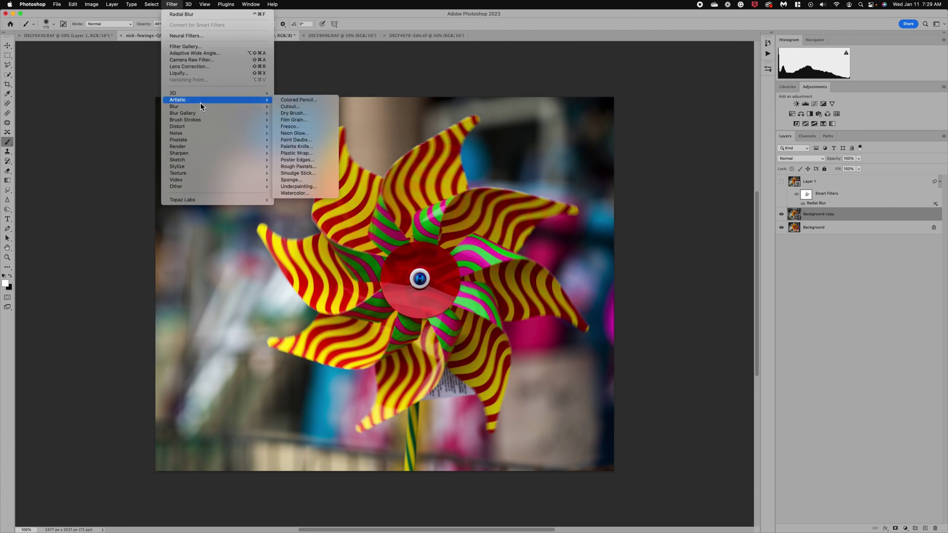
mouse_move(201, 115)
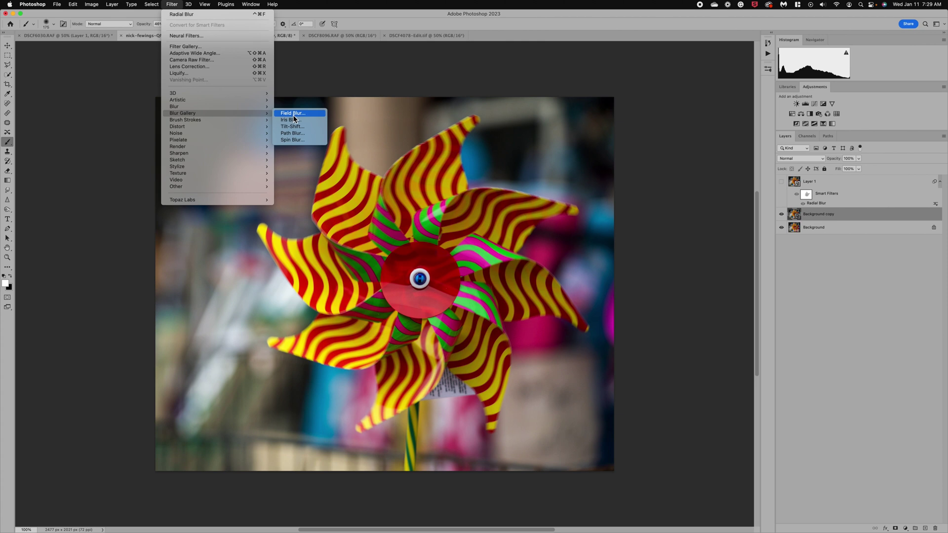
left_click(292, 140)
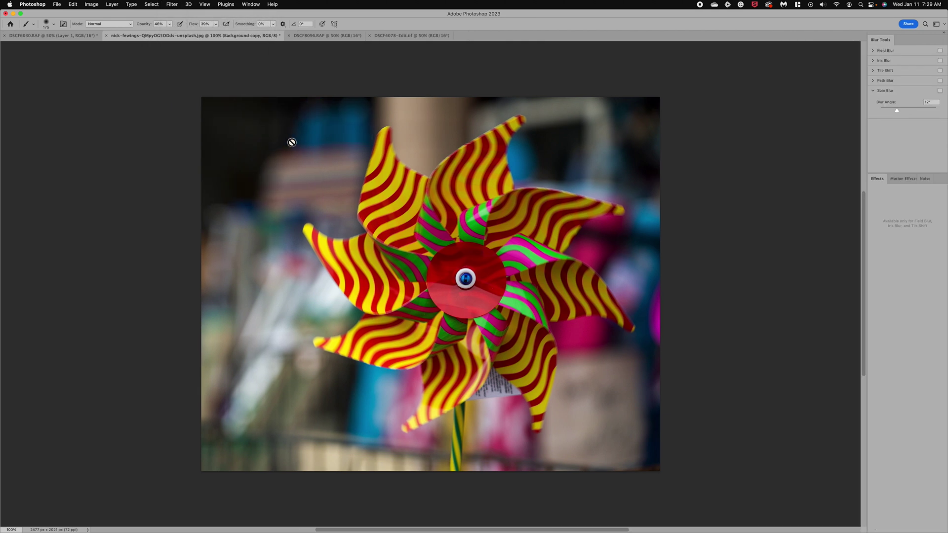
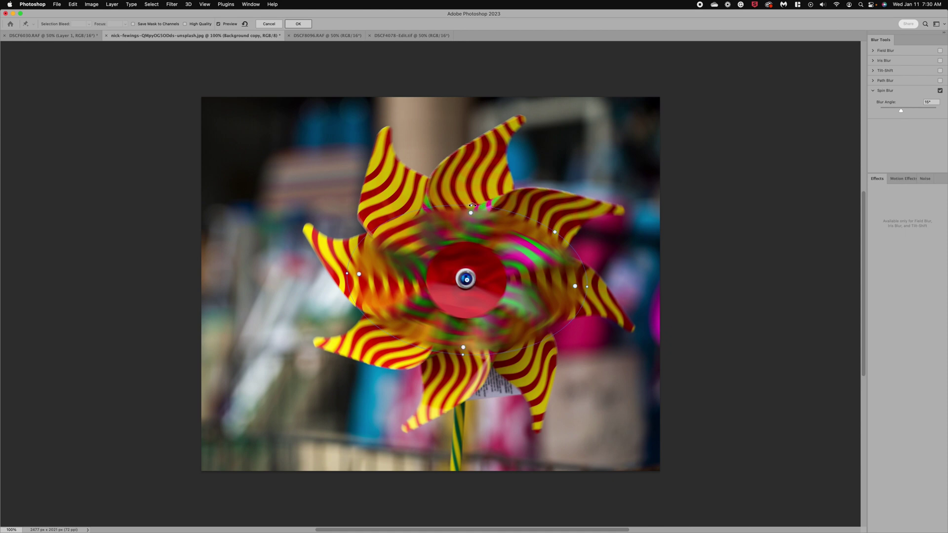
left_click_drag(478, 206, 489, 140)
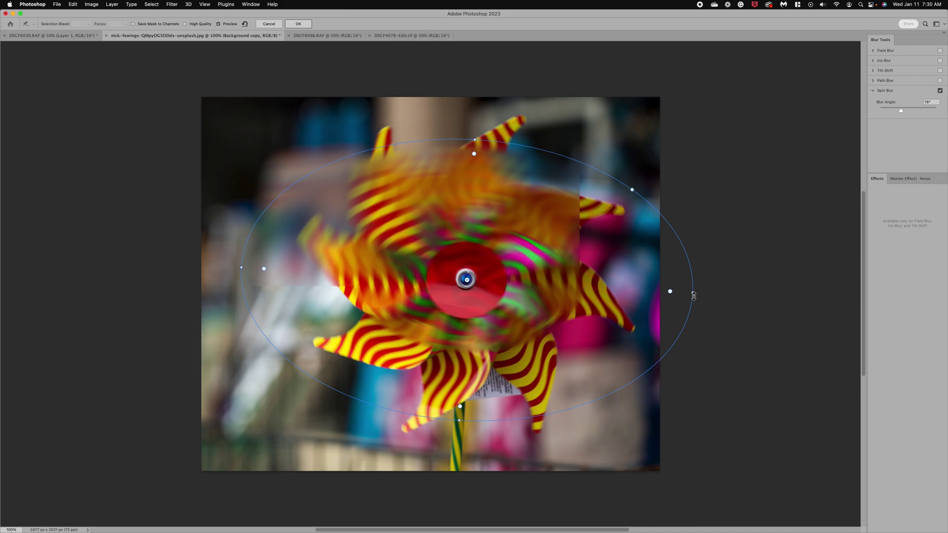
left_click_drag(695, 294, 696, 294)
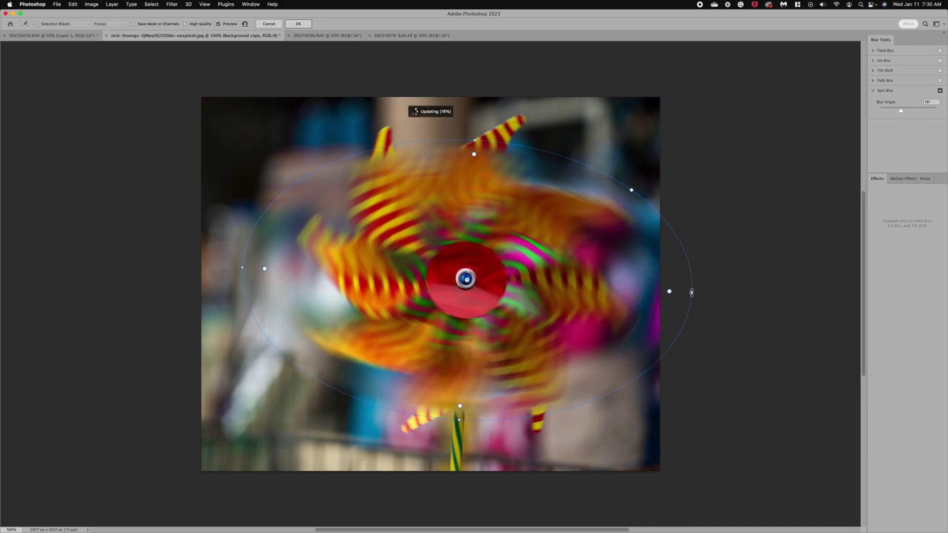
left_click_drag(256, 261, 626, 440)
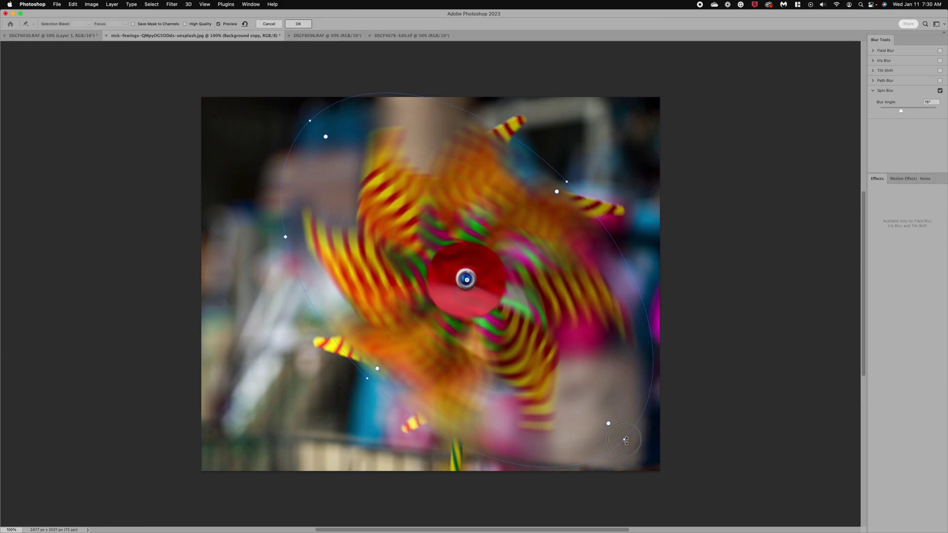
left_click_drag(625, 440, 390, 363)
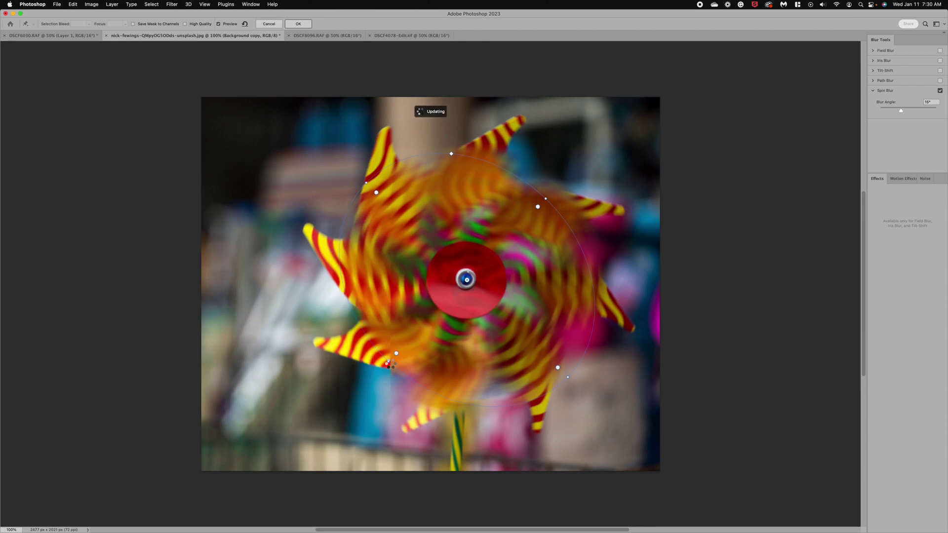
key("Return")
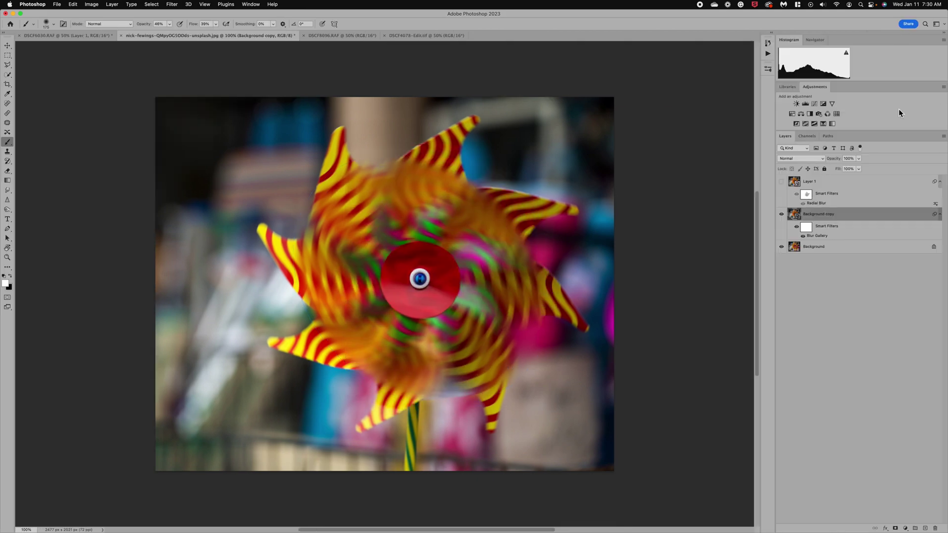
Step: Edit the Background copy's Blur Gallery filter, adjusting the spin blur's feather and enlarging its ellipse to cover the whole pinwheel
left_click(781, 213)
double_click(817, 236)
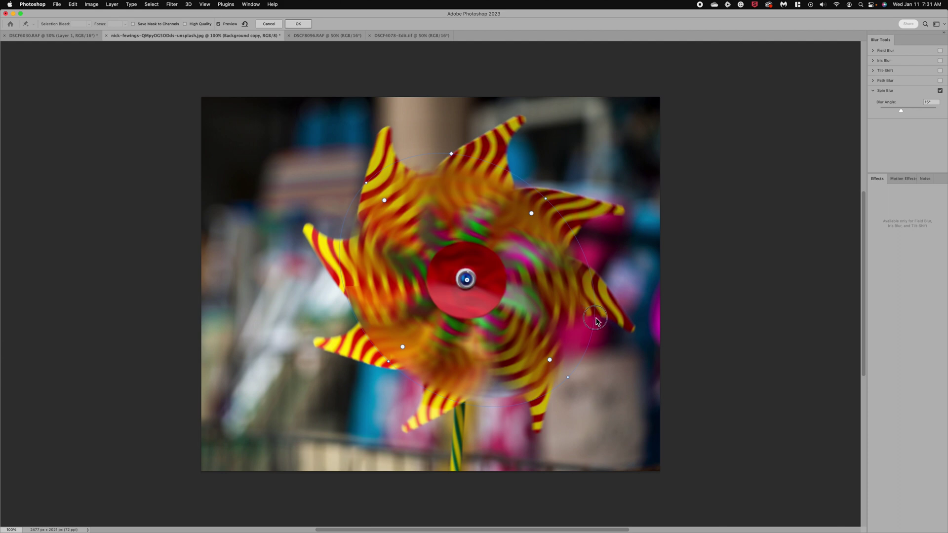
left_click_drag(550, 360, 553, 366)
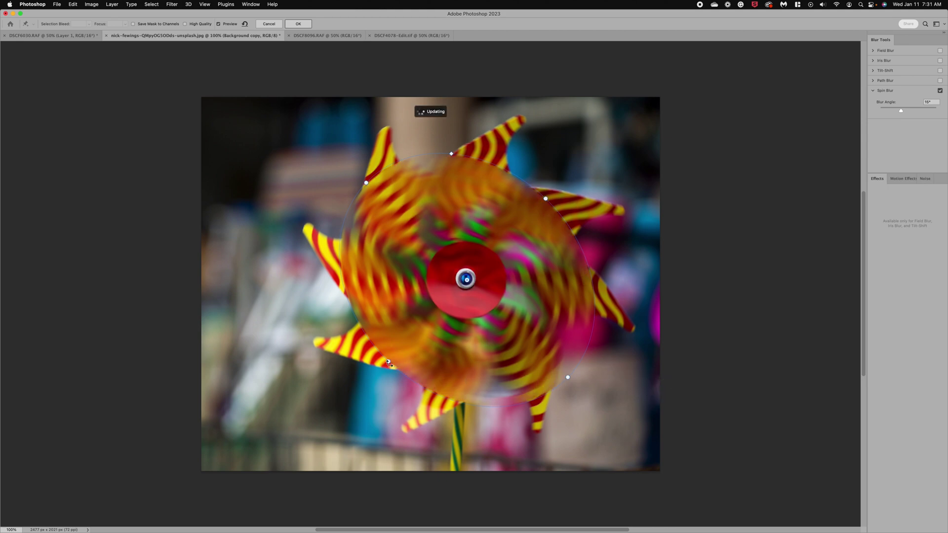
left_click_drag(316, 403, 483, 143)
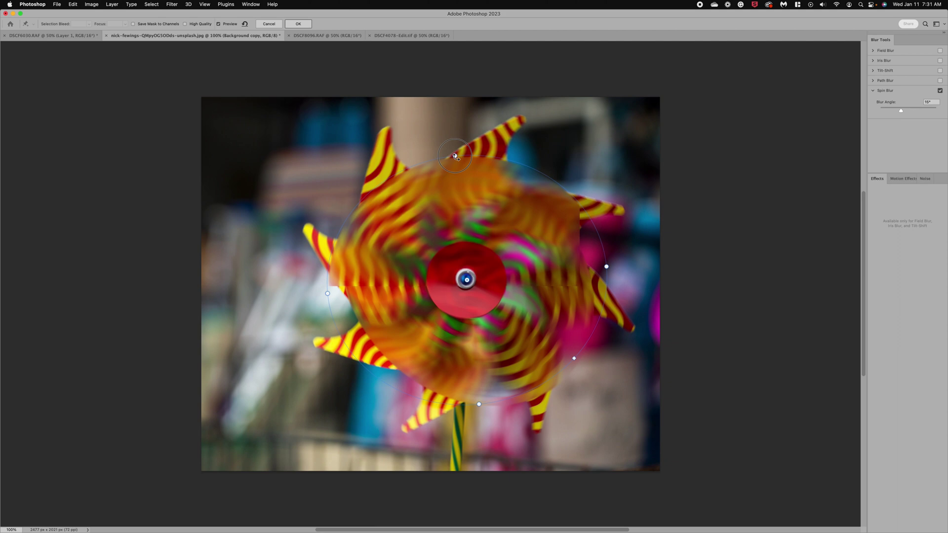
left_click_drag(327, 293, 255, 301)
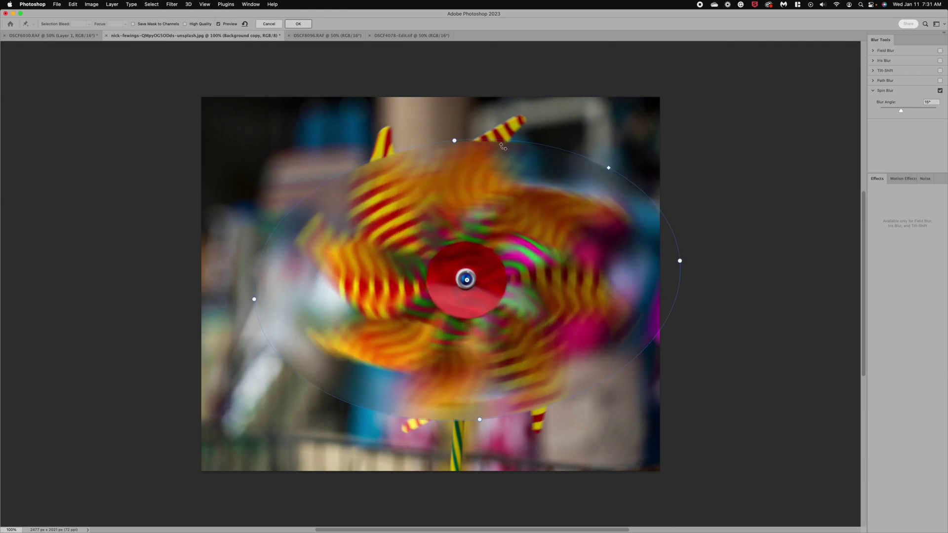
left_click_drag(454, 141, 560, 124)
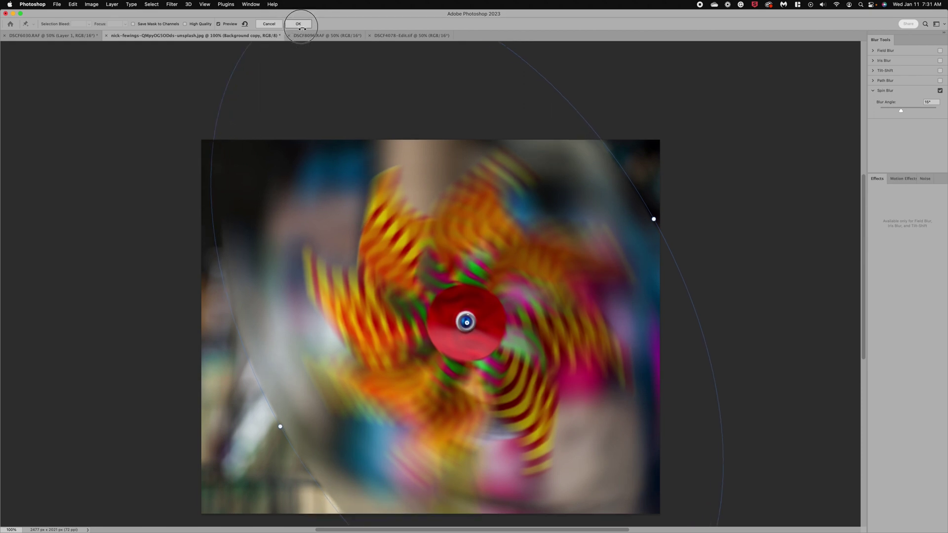
left_click(299, 24)
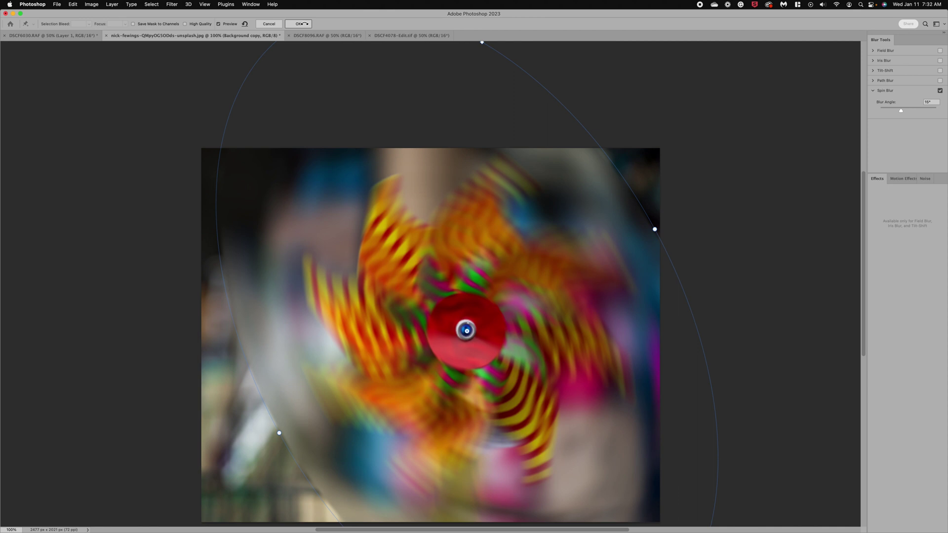
left_click(299, 24)
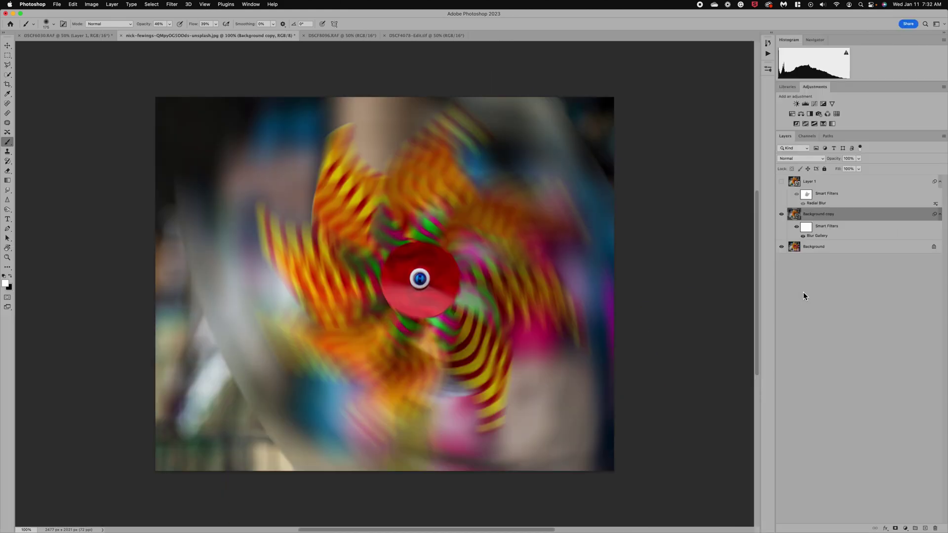
Step: Lower the Background copy layer's opacity to about 75%
left_click(807, 228)
left_click(822, 216)
left_click(858, 158)
left_click_drag(844, 170, 851, 168)
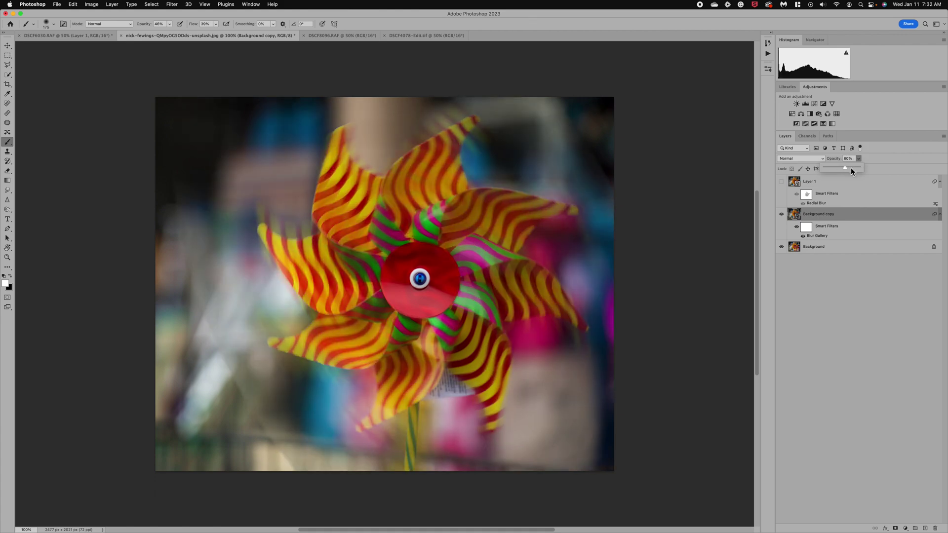
Step: Paint black with a 600 px brush on the Blur Gallery smart filter mask over the pinwheel's center and inner blades
left_click(806, 227)
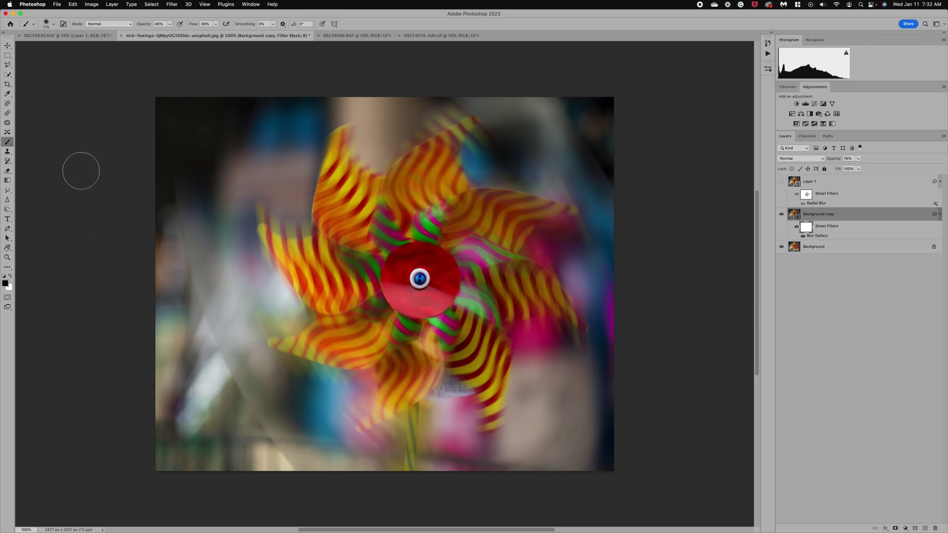
key("bracketright")
key("bracketright")
key("bracketright")
key("bracketright")
key("bracketright")
key("bracketright")
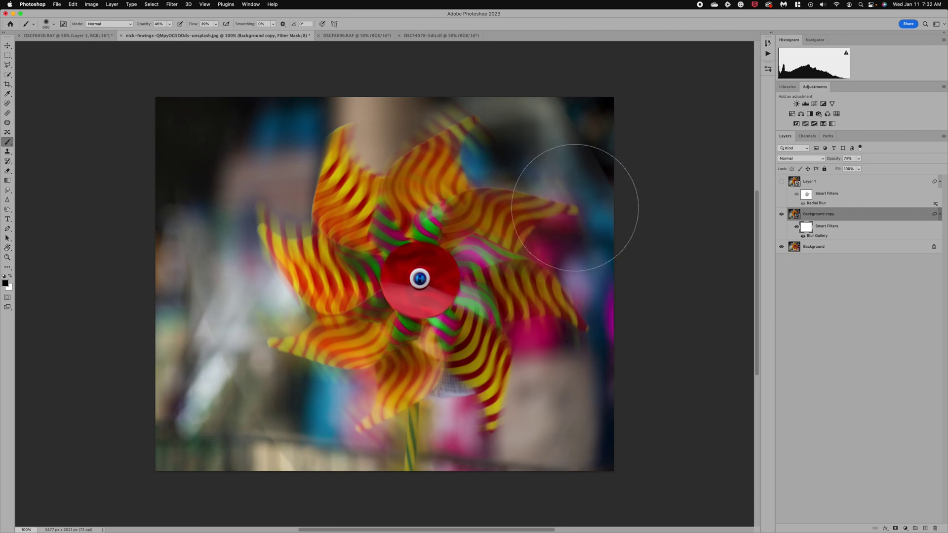
mouse_move(420, 276)
left_mouse_down()
mouse_move(405, 281)
mouse_move(435, 281)
mouse_move(448, 269)
mouse_move(375, 286)
mouse_move(434, 291)
mouse_move(367, 313)
left_mouse_up()
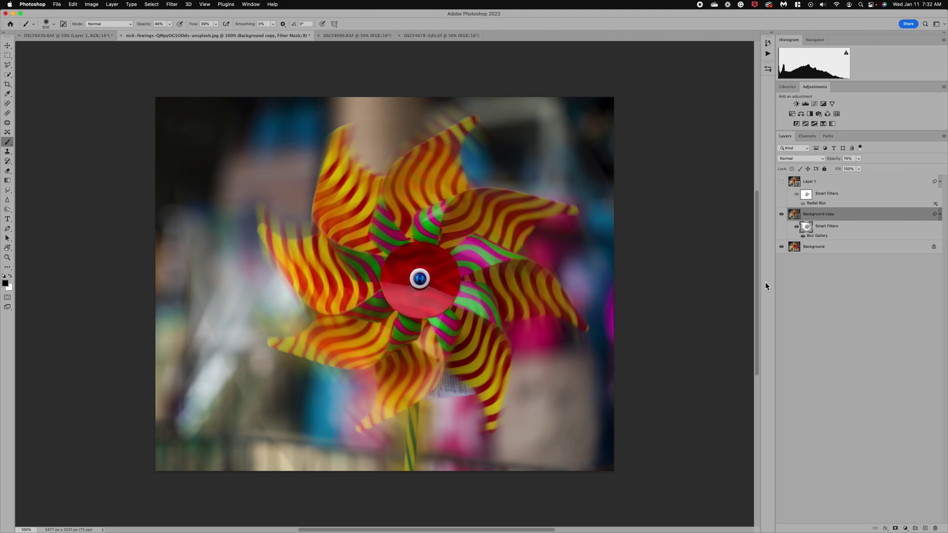
Step: Toggle the visibility of Background copy and Layer 1 to compare the spin blur, the zoom blur and the original
left_click(781, 215)
left_click(781, 181)
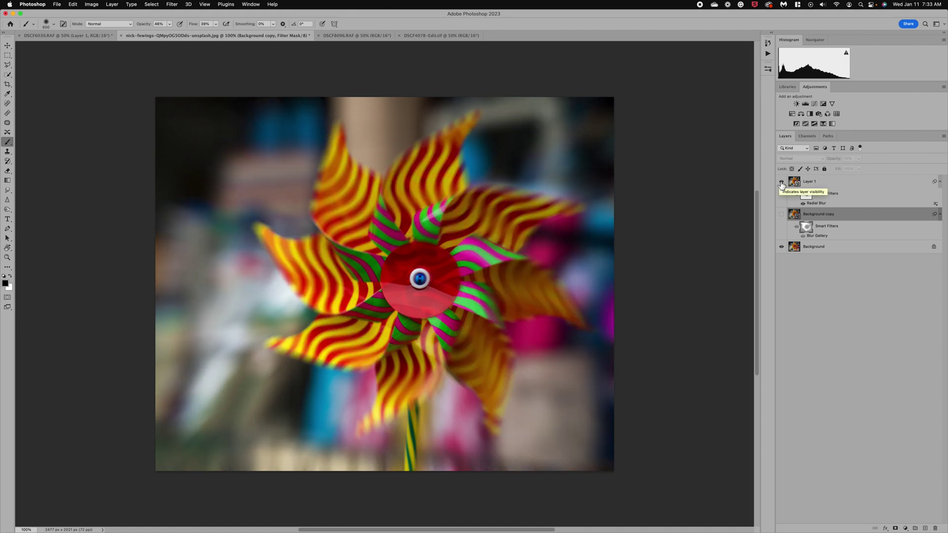
left_click(781, 183)
left_click(782, 214)
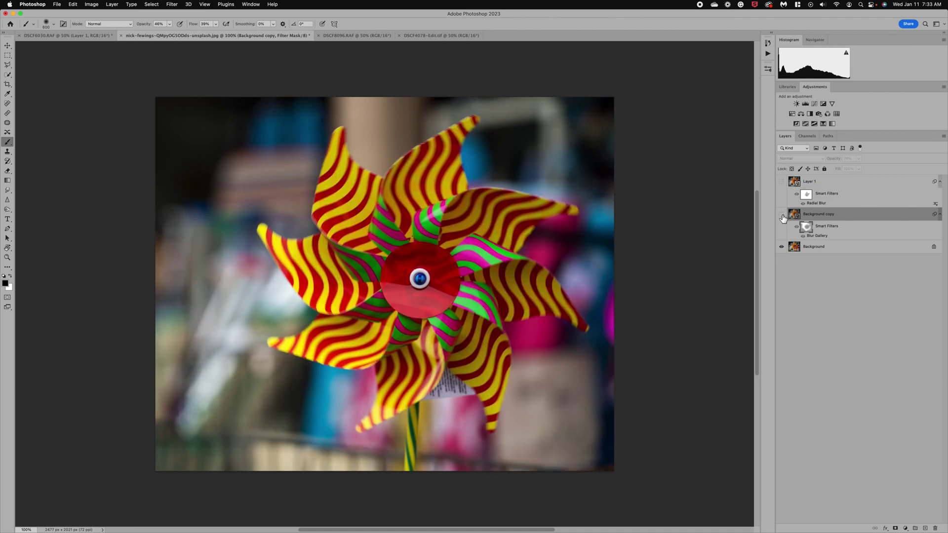
left_click(782, 216)
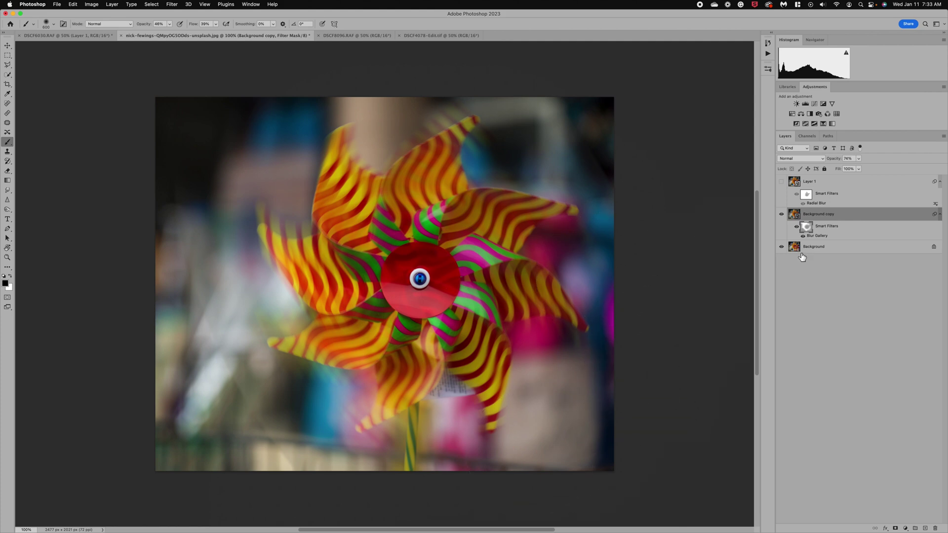
Step: With Background copy hidden, duplicate the Background layer and convert the new duplicate to a smart object
left_click(781, 214)
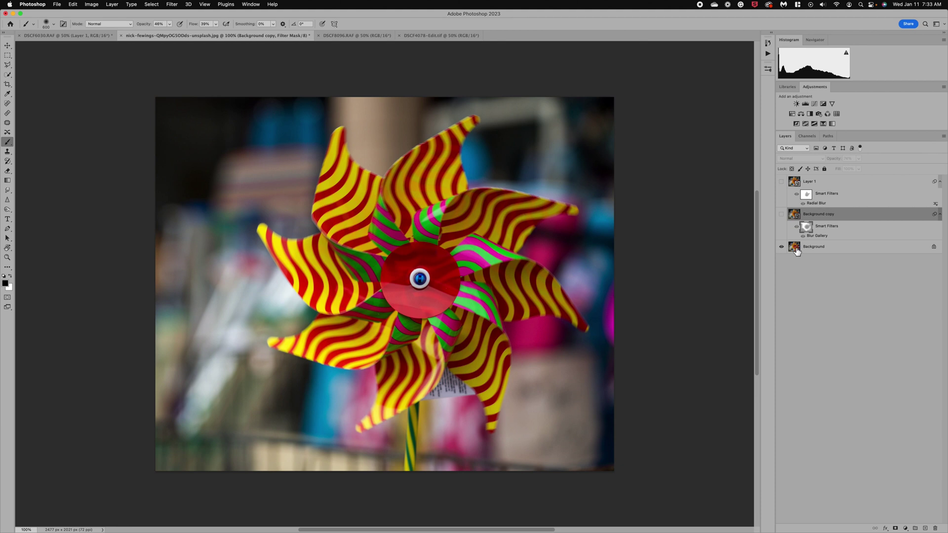
left_click(795, 250)
key("super+j")
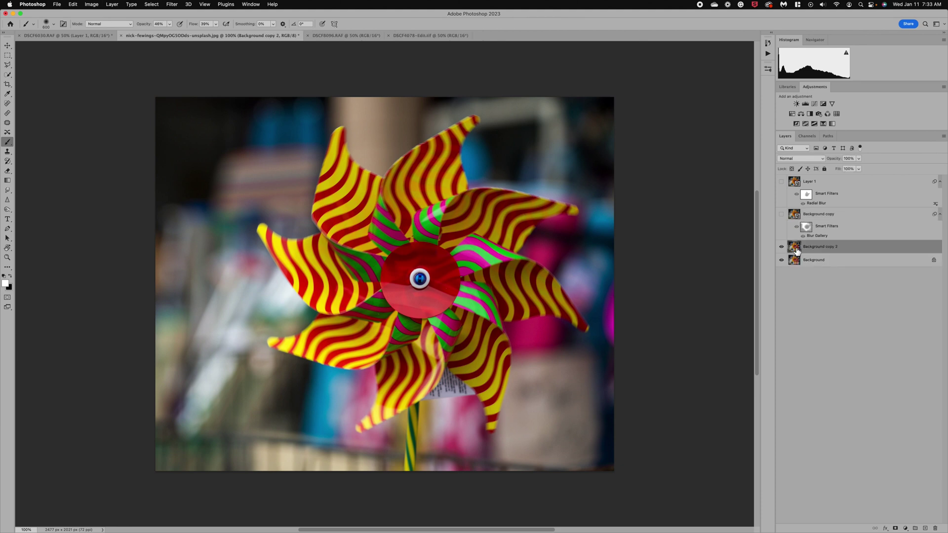
right_click(828, 247)
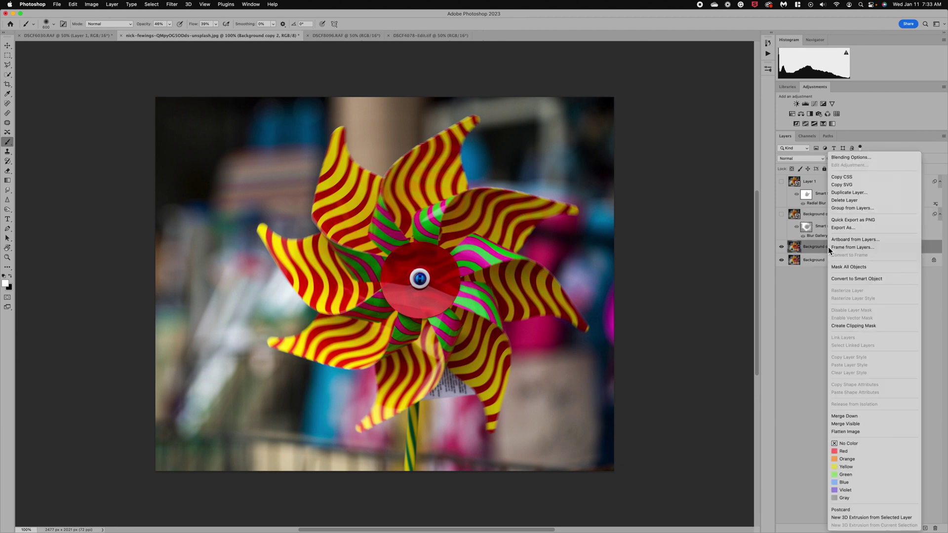
left_click(849, 280)
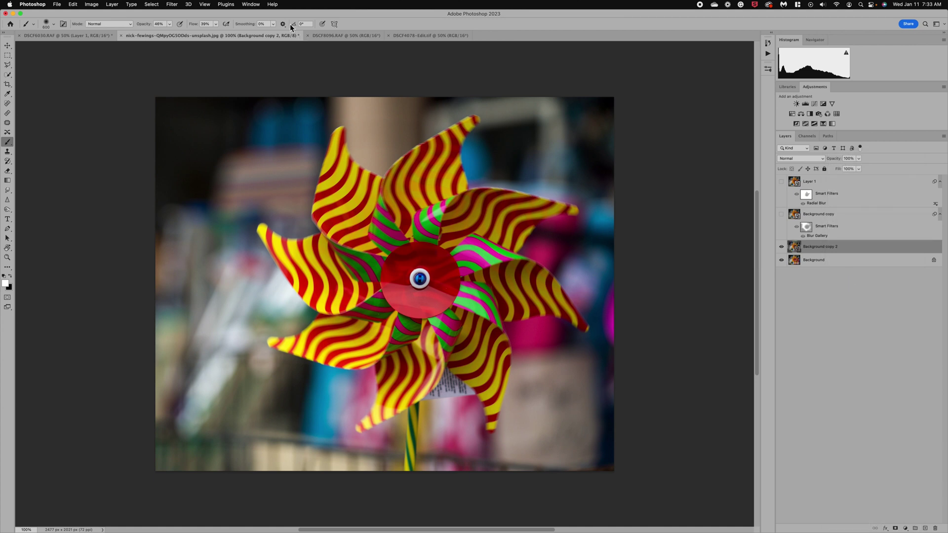
Step: Open the Liquify filter for the new smart object layer
left_click(172, 5)
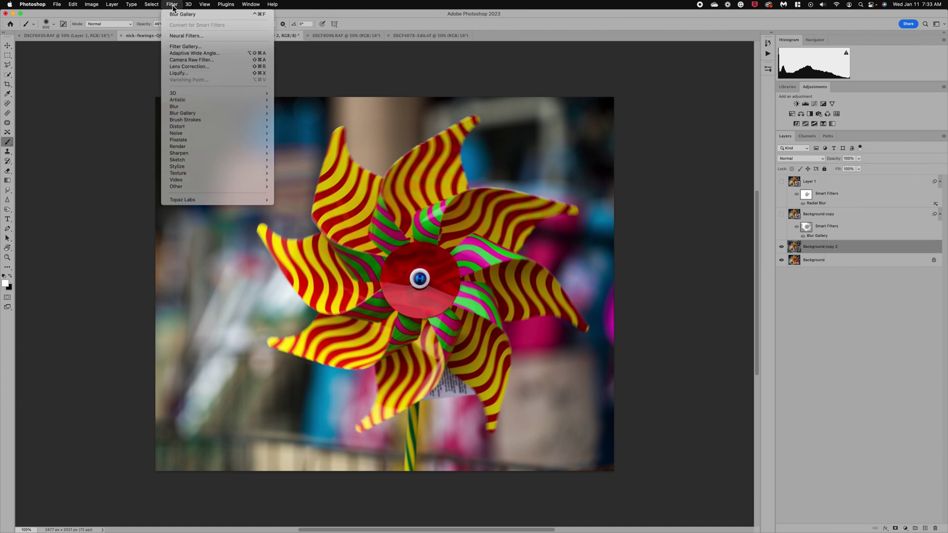
left_click(178, 74)
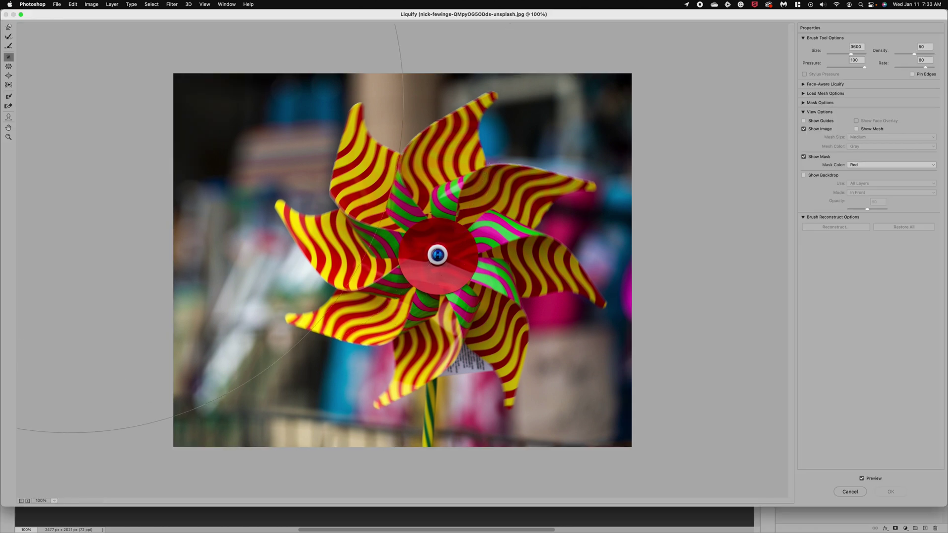
Step: Try twirling the whole pinwheel from its center with a 2000 px Liquify brush, and undo it
key("bracketleft")
key("bracketleft")
key("bracketleft")
key("bracketleft")
key("bracketleft")
key("bracketleft")
key("bracketleft")
key("bracketleft")
key("bracketleft")
key("bracketleft")
key("bracketleft")
key("bracketleft")
key("bracketleft")
key("bracketright")
key("bracketright")
key("bracketright")
key("bracketright")
key("bracketright")
left_click_drag(437, 254, 436, 253)
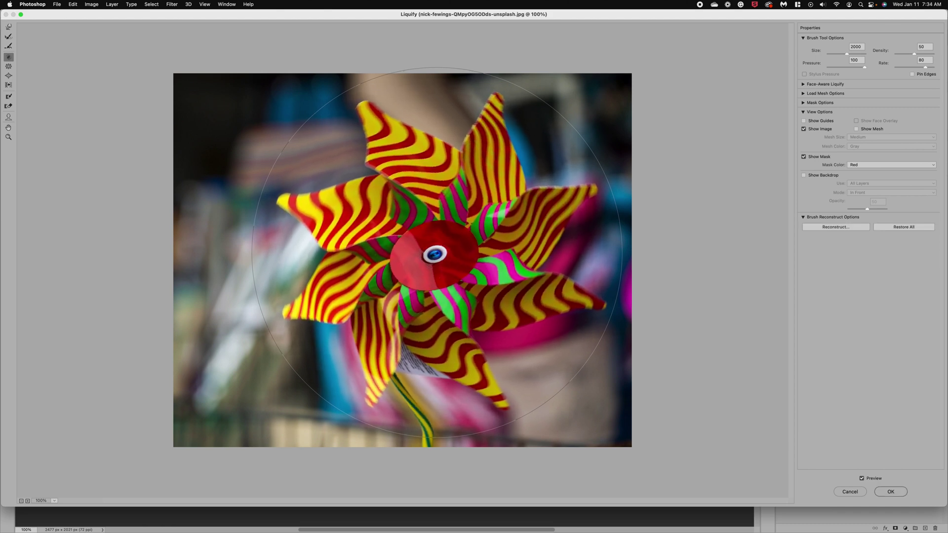
key("super+z")
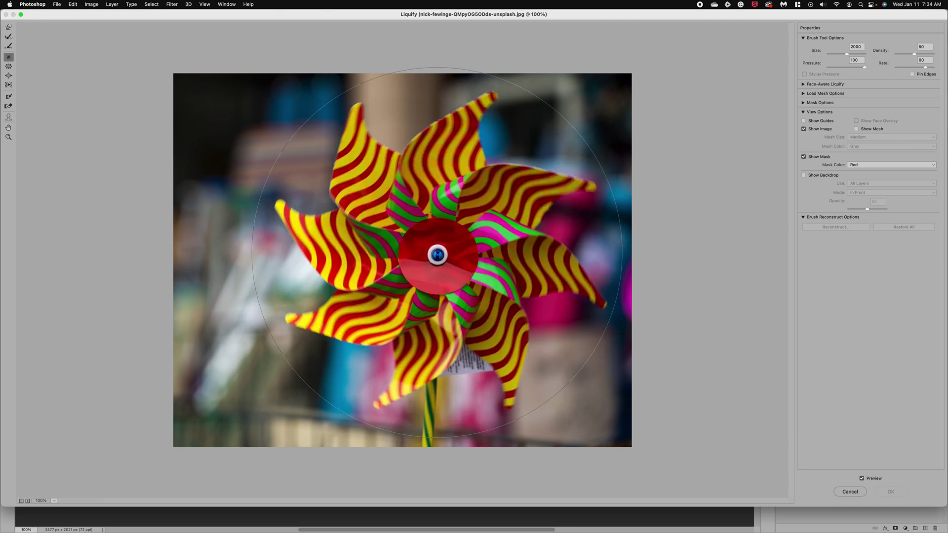
Step: Reduce the Liquify twirl brush to 600 px and twirl the pinwheel's center into a swirl
key("bracketleft")
key("bracketleft")
key("bracketleft")
key("bracketleft")
key("bracketleft")
key("bracketleft")
key("bracketleft")
key("bracketleft")
key("bracketleft")
key("bracketleft")
key("bracketleft")
key("bracketleft")
key("bracketleft")
left_click_drag(437, 254, 457, 279)
mouse_move(442, 225)
left_mouse_down()
mouse_move(440, 257)
mouse_move(469, 252)
mouse_move(464, 296)
left_mouse_up()
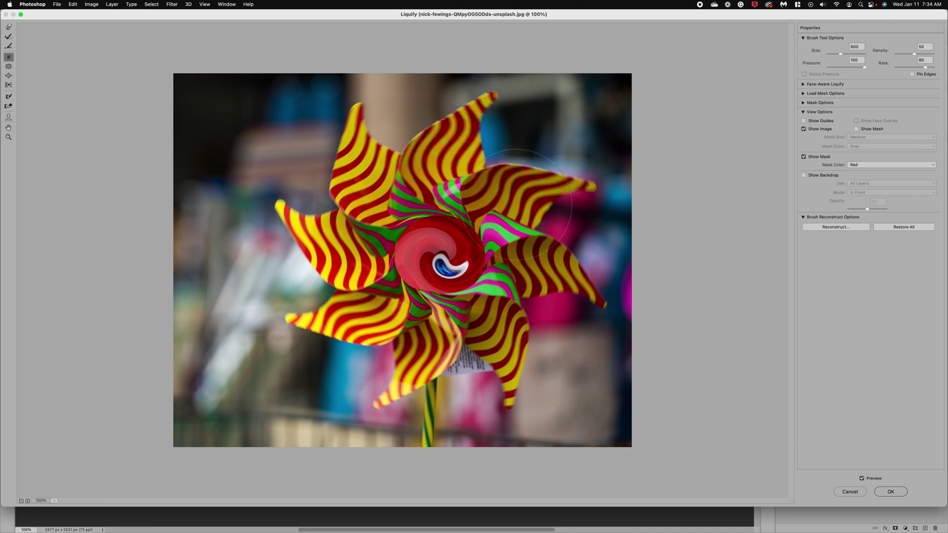
Step: Twirl the pinwheel's blades and center with the 600 px Liquify brush and apply the filter
left_click_drag(474, 296, 464, 296)
left_click_drag(353, 262, 353, 261)
left_click_drag(359, 189, 359, 189)
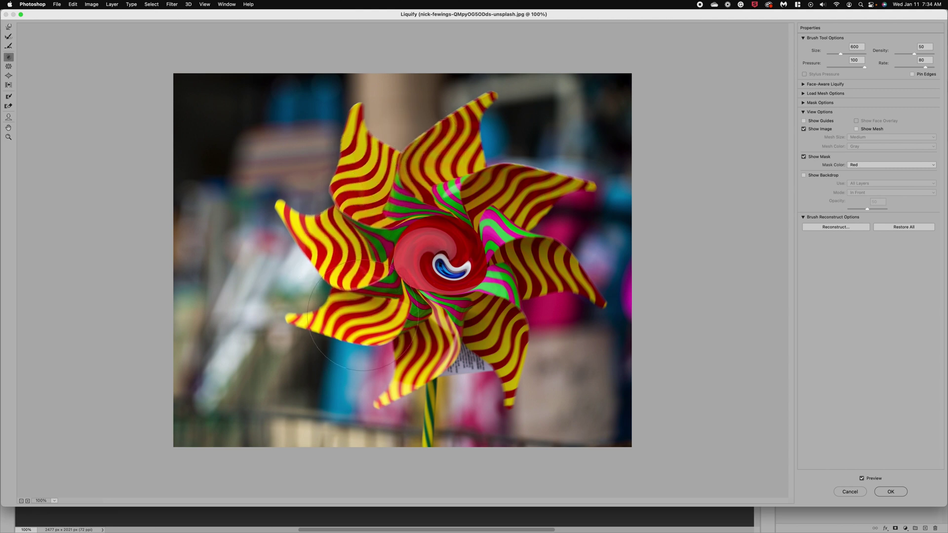
left_click_drag(427, 341, 427, 341)
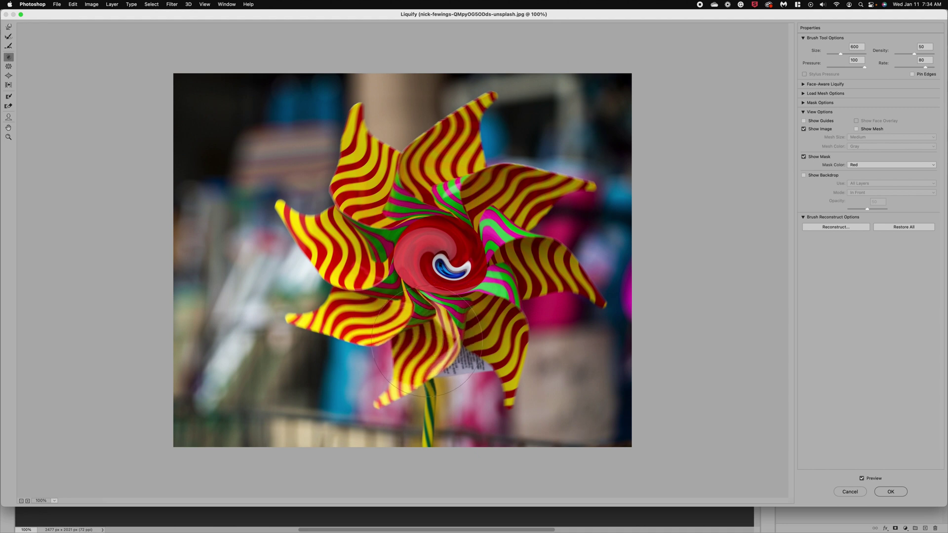
left_click_drag(491, 328, 491, 329)
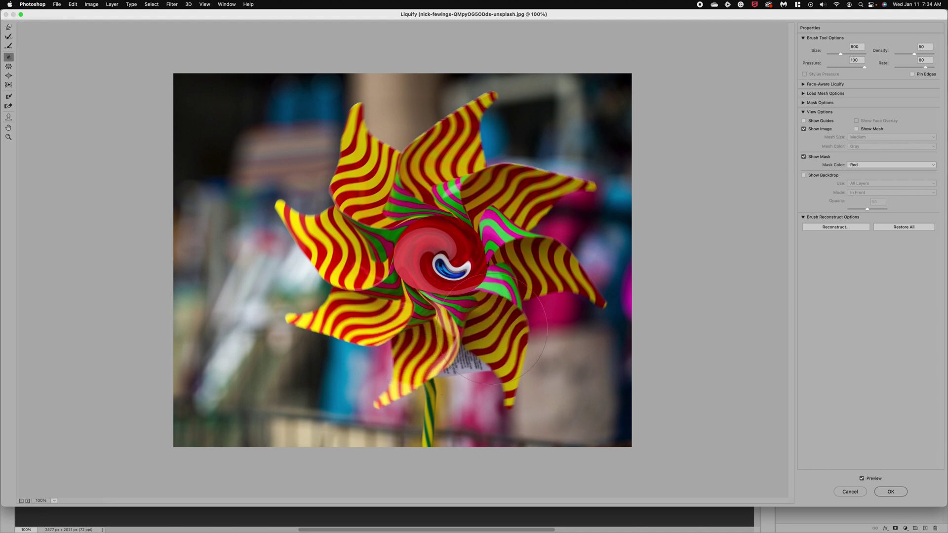
left_click_drag(447, 270, 447, 269)
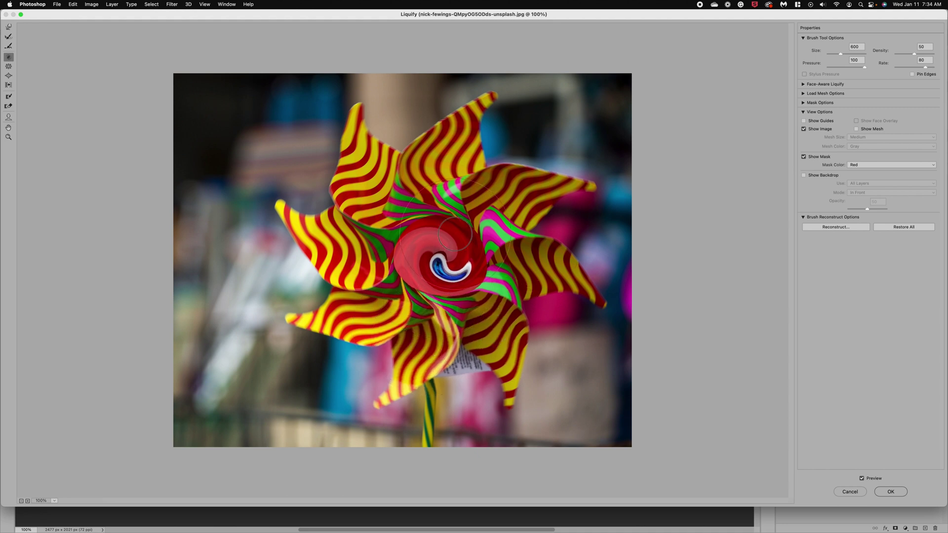
left_click_drag(454, 236, 454, 236)
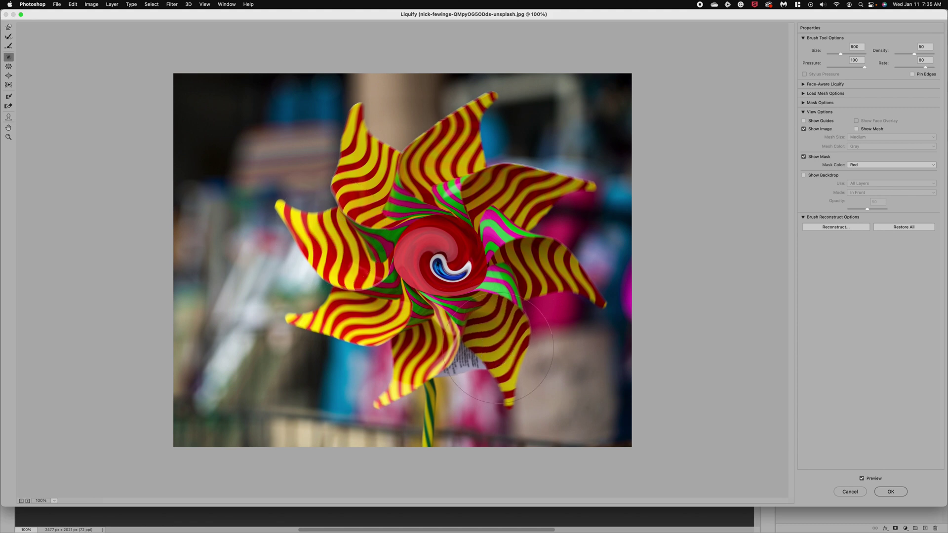
left_click(894, 491)
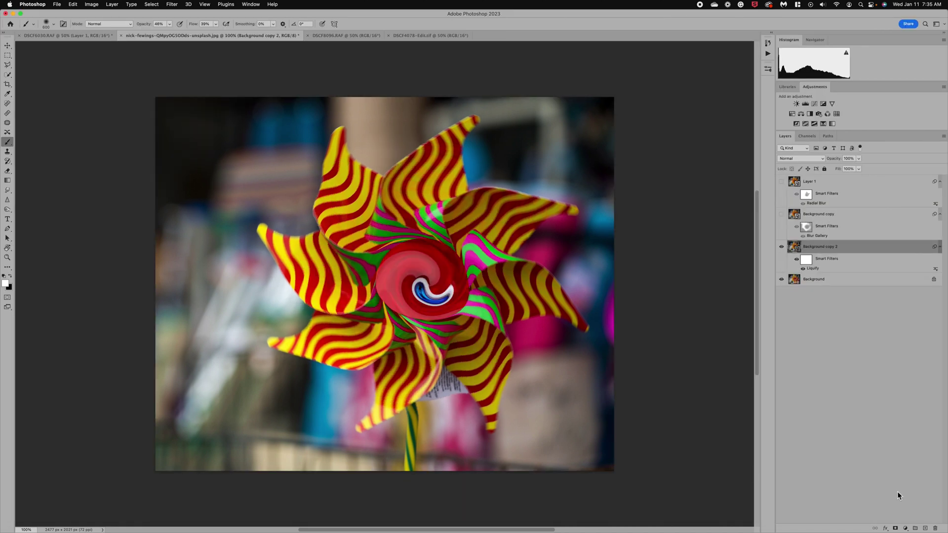
Step: On the Liquify smart filter mask of Background copy 2, paint black over the pinwheel's center to soften the swirl
left_click(805, 260)
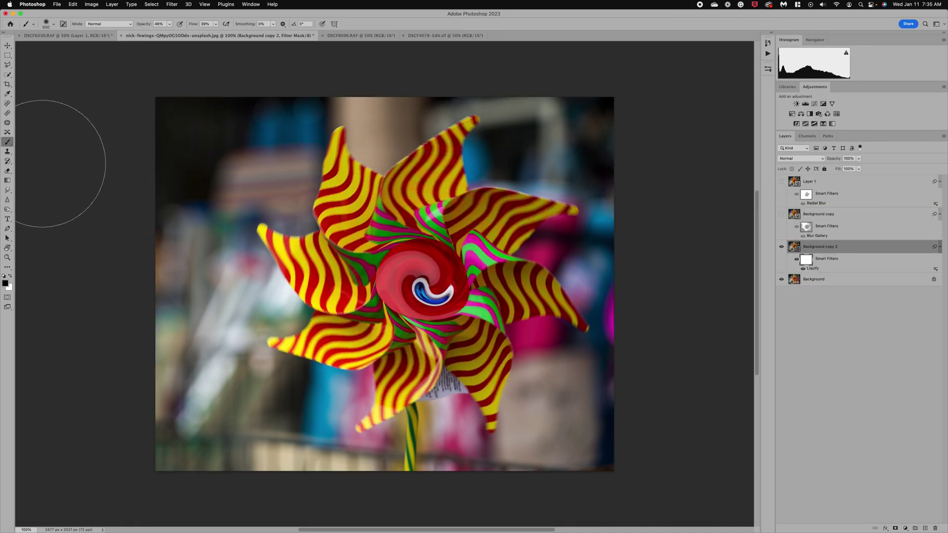
key("x")
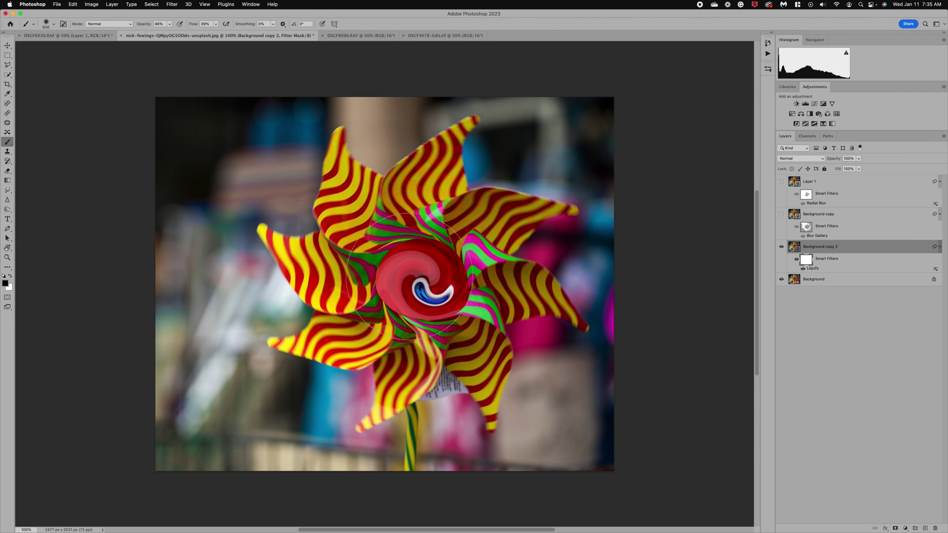
mouse_move(414, 278)
left_mouse_down()
mouse_move(429, 293)
mouse_move(410, 277)
mouse_move(417, 301)
left_mouse_up()
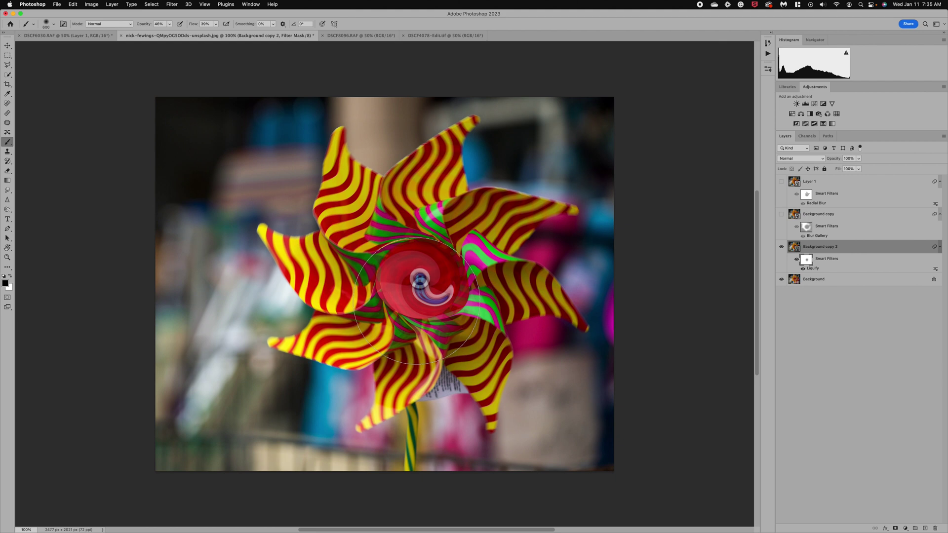
Step: Set the brush opacity to 93% and its size to 125 px, and mask the Liquify swirl from the pinwheel's hub
left_click(169, 24)
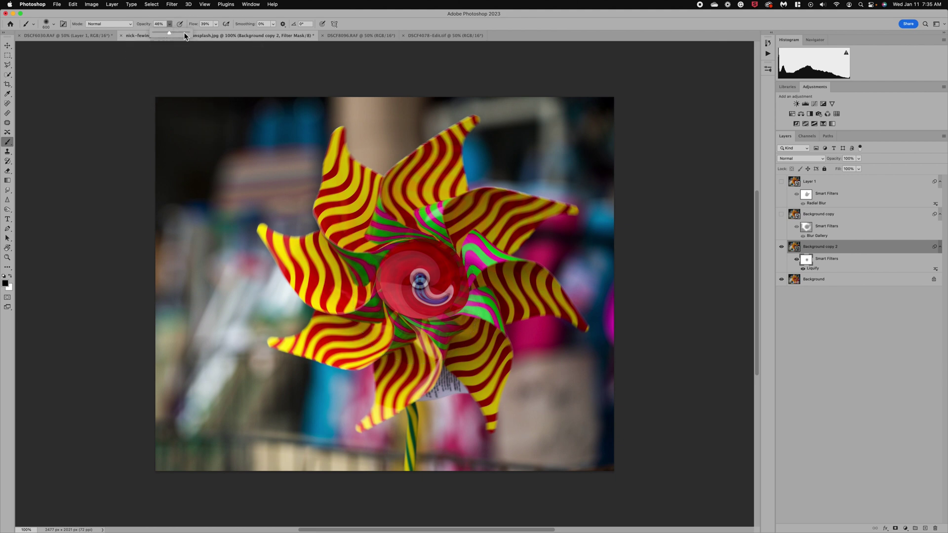
left_click(186, 33)
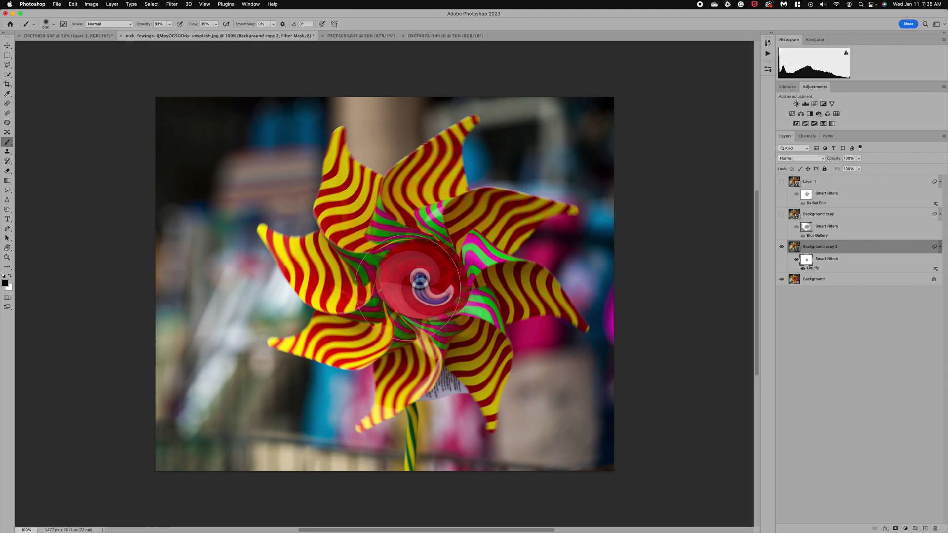
key("bracketleft")
key("bracketleft")
key("bracketleft")
key("bracketleft")
key("bracketleft")
key("bracketleft")
key("bracketleft")
key("bracketleft")
key("bracketleft")
key("bracketleft")
mouse_move(414, 282)
left_mouse_down()
mouse_move(437, 292)
mouse_move(444, 286)
mouse_move(418, 272)
mouse_move(445, 279)
mouse_move(422, 314)
left_mouse_up()
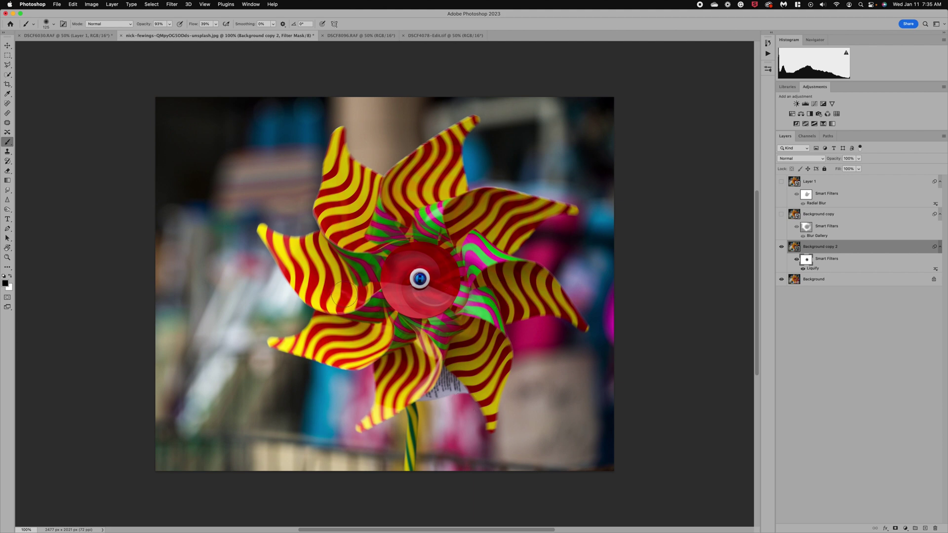
Step: Compare the Radial Blur, Blur Gallery and Liquify versions by showing each layer alone over the original
left_click(781, 247)
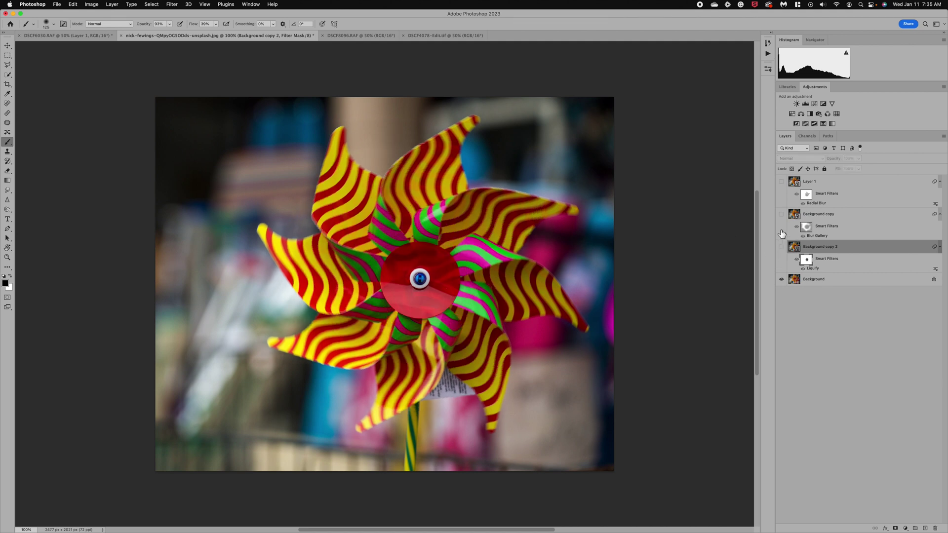
left_click(782, 183)
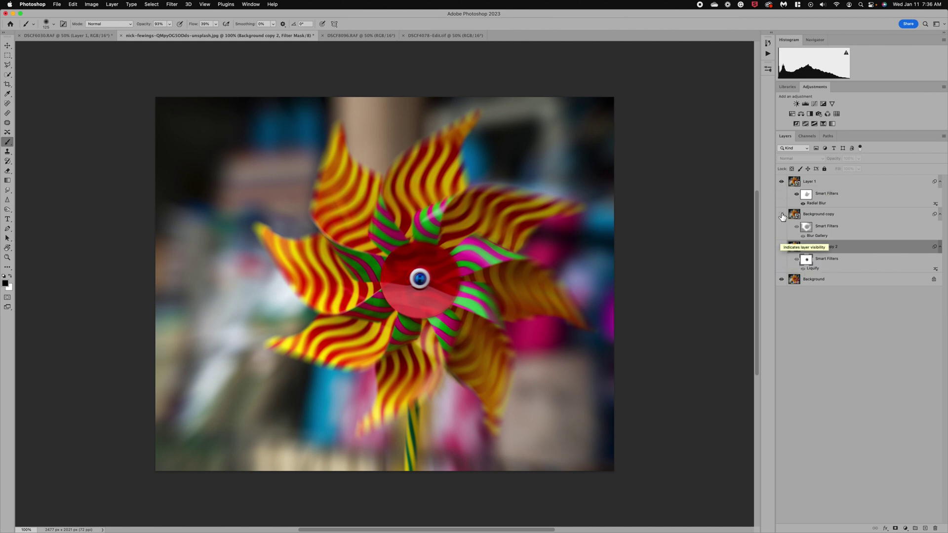
left_click(782, 182)
left_click(782, 215)
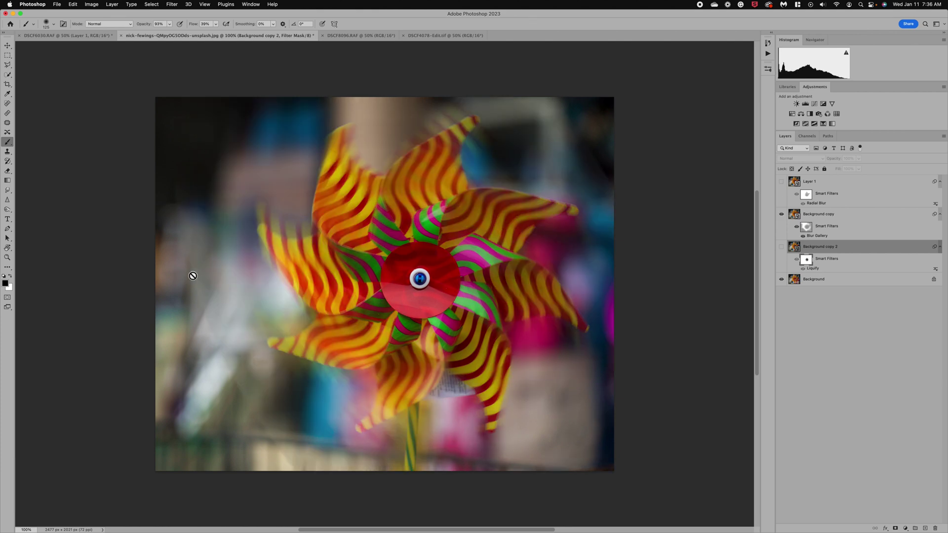
left_click(782, 215)
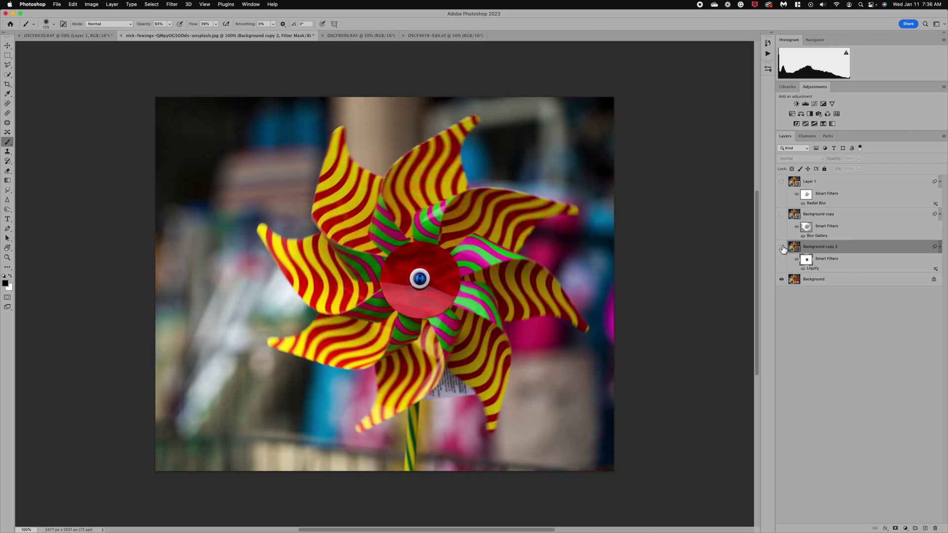
left_click(781, 248)
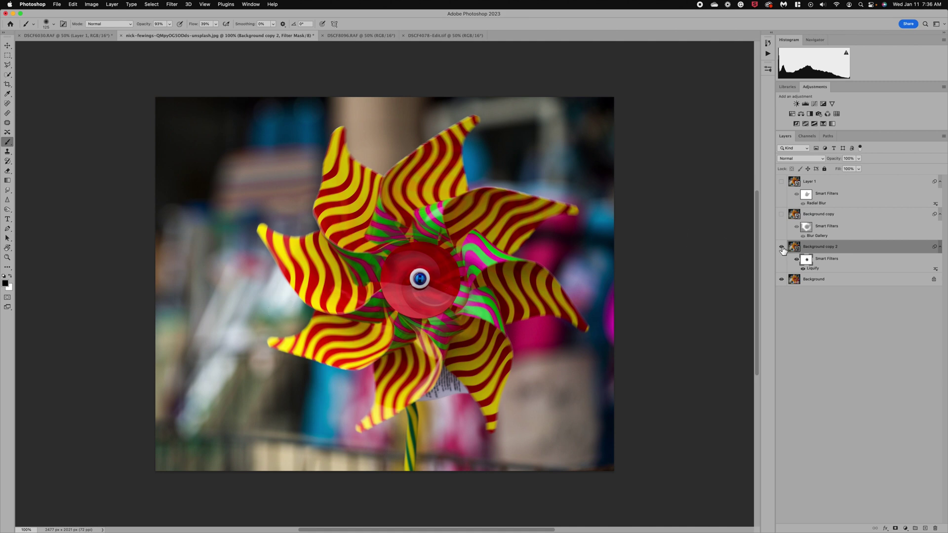
Step: In the daisy photo DSCF8096.RAF, duplicate the Background layer and convert the duplicate to a smart object
left_click(344, 36)
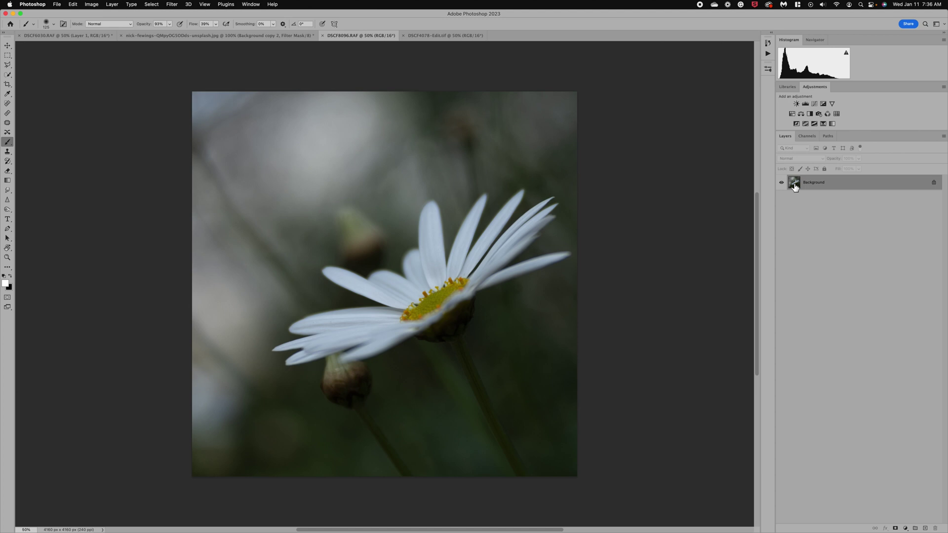
key("super+j")
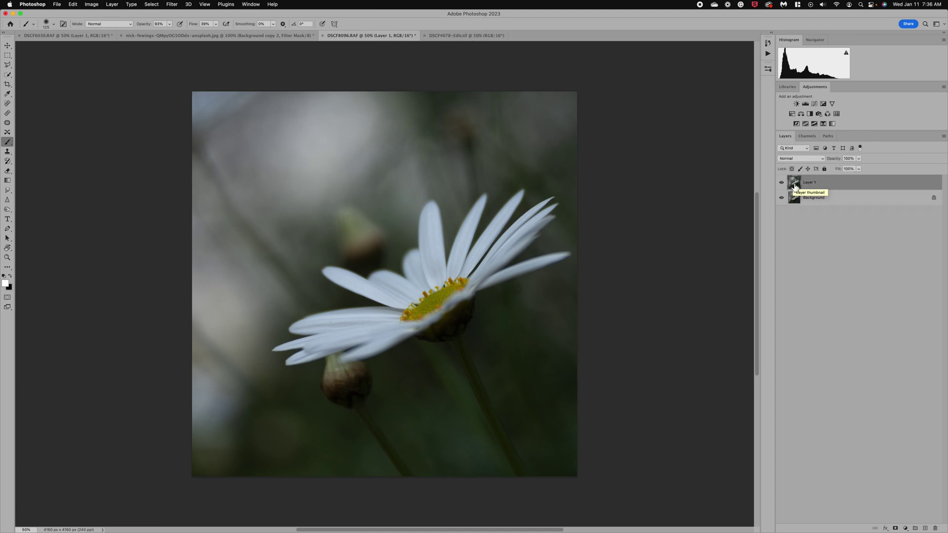
right_click(832, 186)
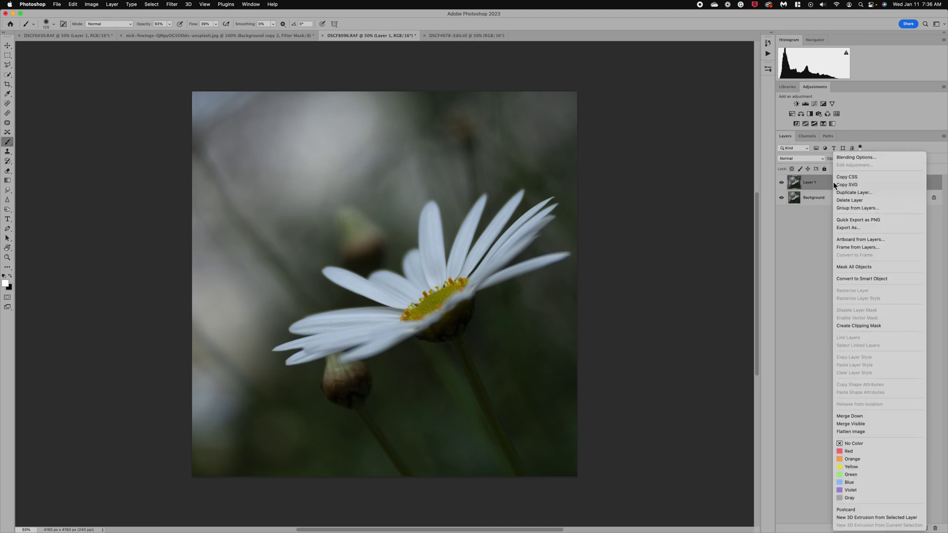
left_click(861, 279)
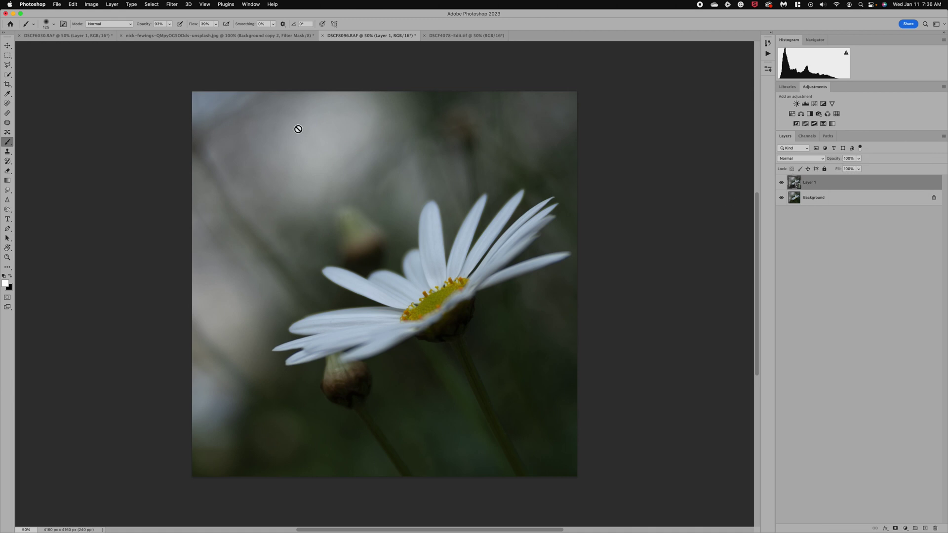
Step: Apply a Radial Blur to the daisy smart object with amount 21, Spin method and Good quality
left_click(173, 5)
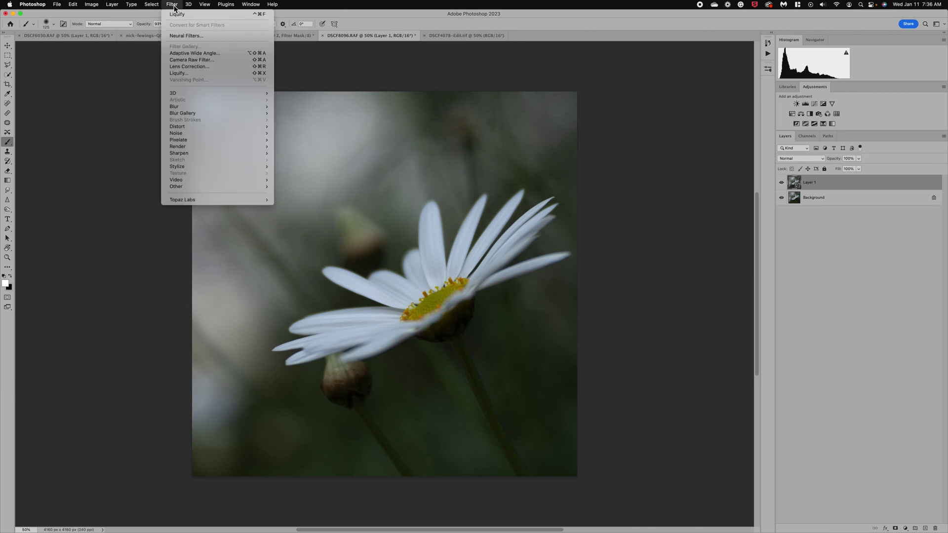
mouse_move(184, 108)
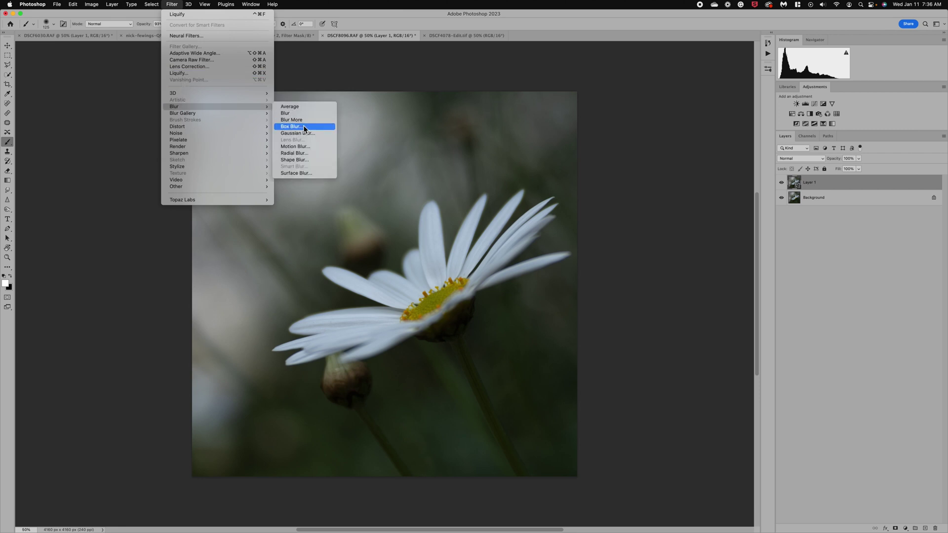
left_click(304, 154)
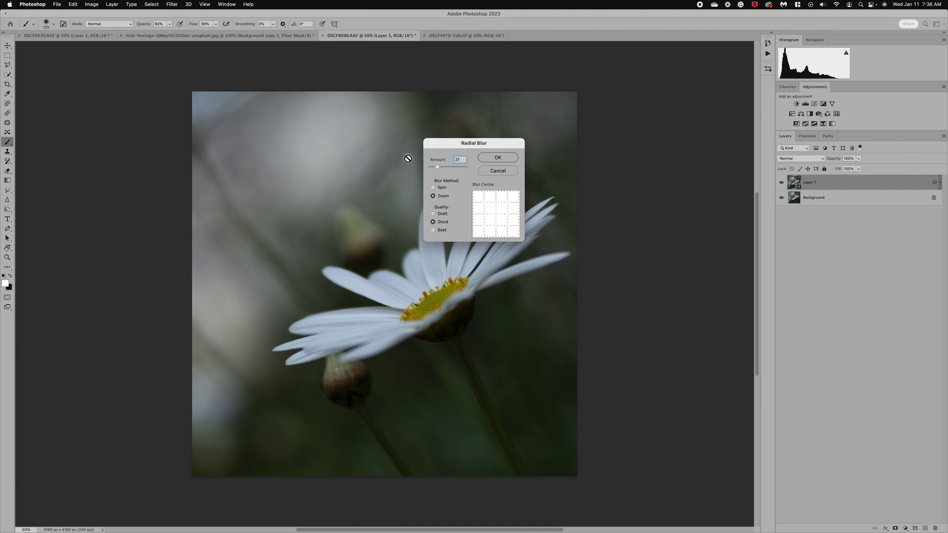
left_click(434, 187)
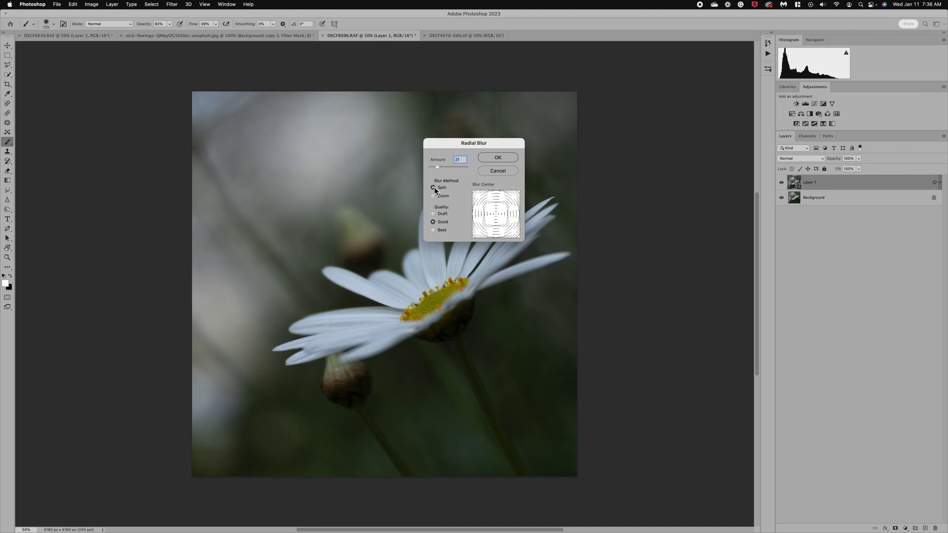
left_click(493, 159)
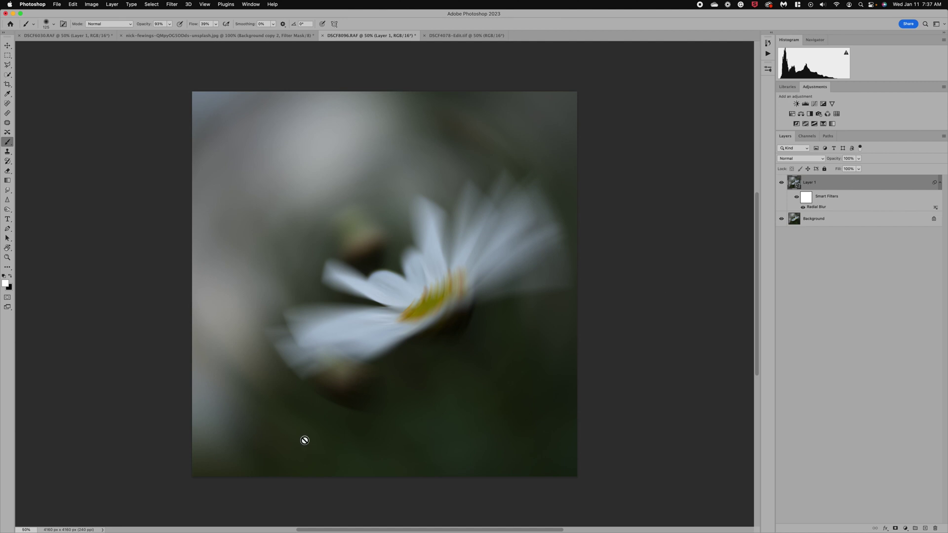
Step: Set the opacity of the blurred daisy layer to 60%
left_click(859, 159)
left_click(850, 168)
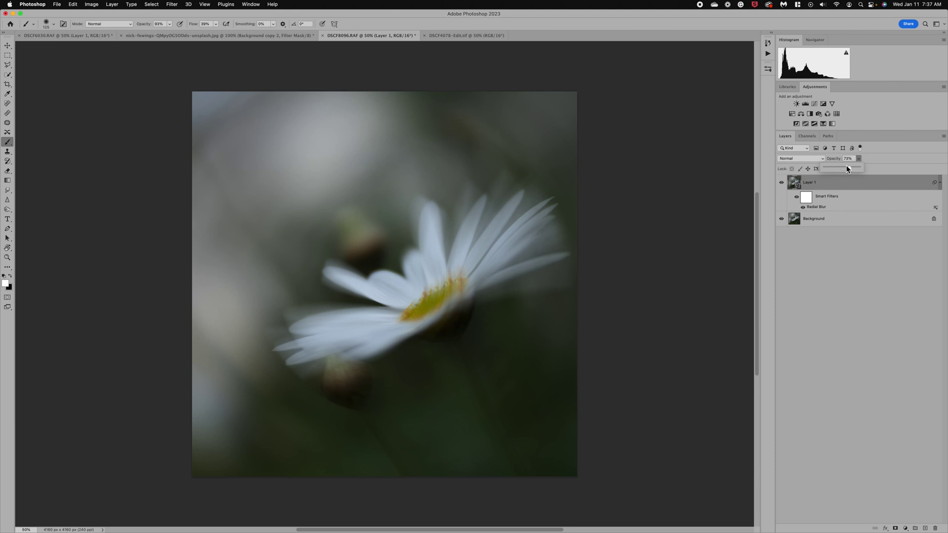
left_click_drag(847, 169, 845, 167)
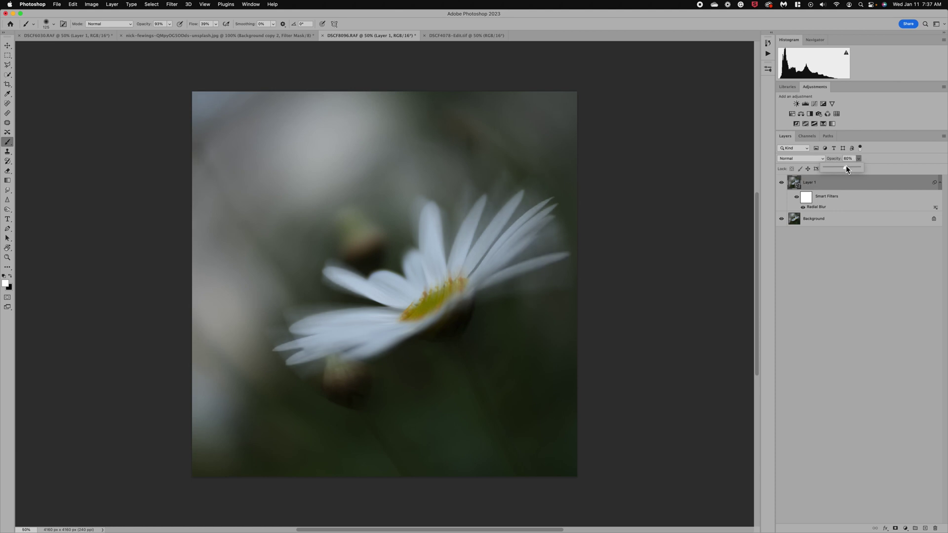
Step: Paint black on the Radial Blur filter mask over the daisy's yellow center and the base beneath it
left_click(806, 199)
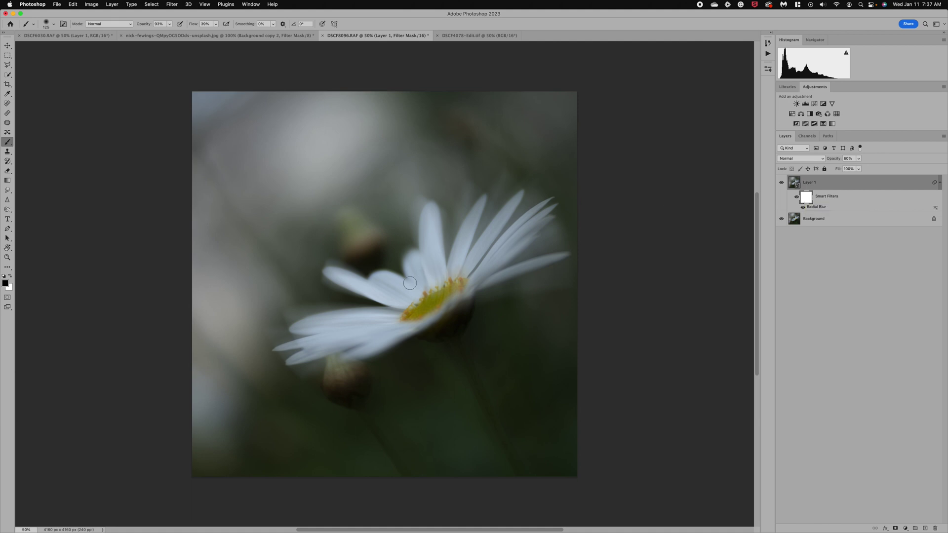
mouse_move(434, 293)
left_mouse_down()
mouse_move(407, 313)
mouse_move(430, 292)
mouse_move(469, 285)
mouse_move(403, 316)
mouse_move(458, 285)
mouse_move(416, 306)
left_mouse_up()
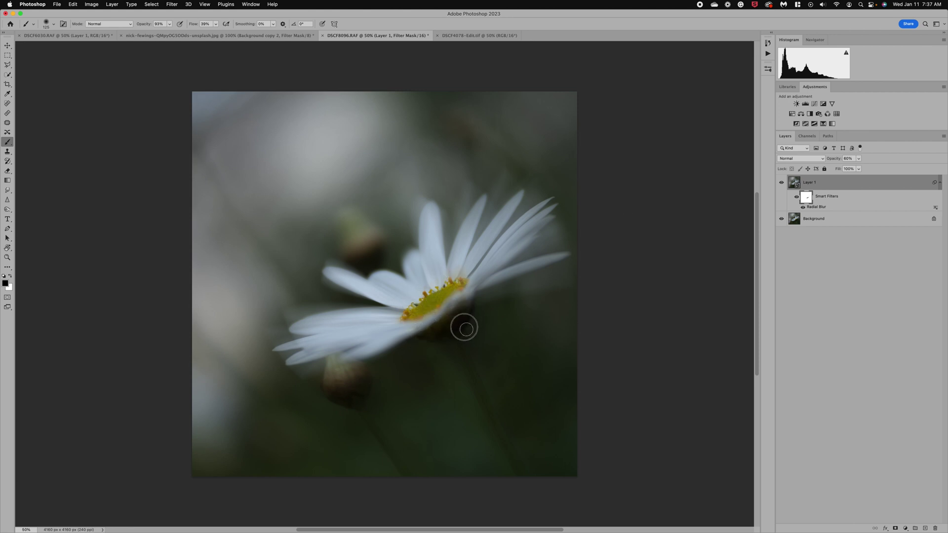
mouse_move(464, 329)
left_mouse_down()
mouse_move(464, 316)
mouse_move(450, 342)
left_mouse_up()
Step: With a 500 px brush at 45% opacity, paint the filter mask over the stems and lower bud, and check before and after
key("bracketright")
key("bracketright")
key("bracketright")
key("bracketright")
key("bracketright")
key("bracketright")
key("bracketright")
key("bracketright")
left_click(169, 23)
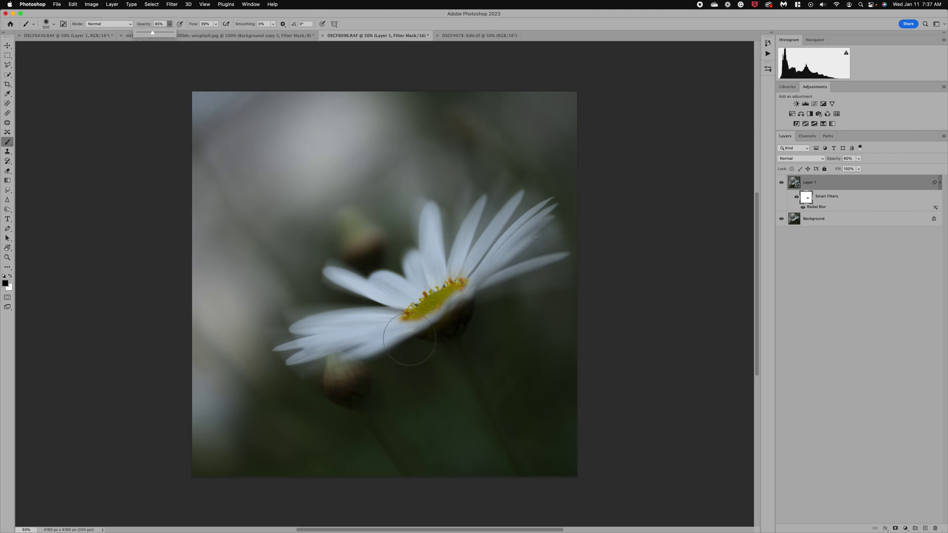
left_click(476, 400)
mouse_move(514, 462)
left_mouse_down()
mouse_move(454, 313)
mouse_move(434, 316)
mouse_move(445, 286)
left_mouse_up()
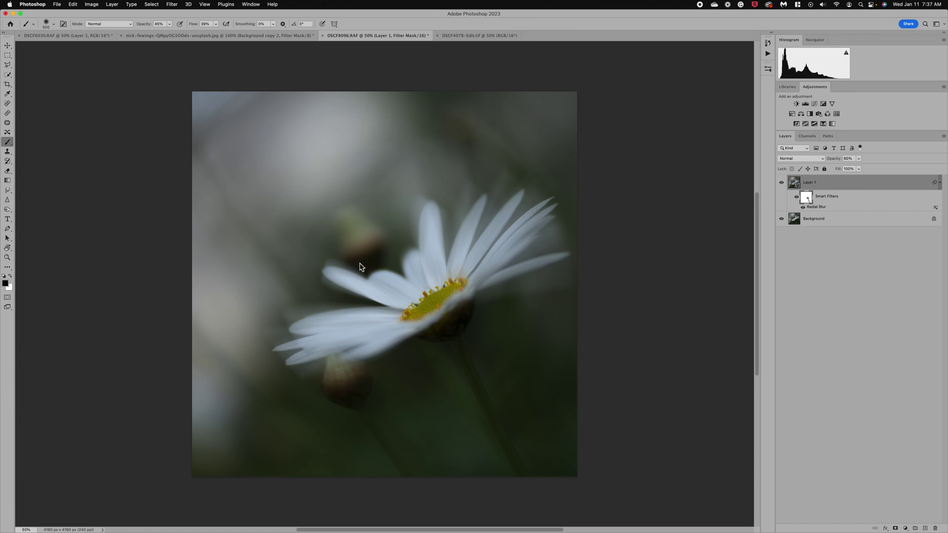
mouse_move(271, 361)
left_mouse_down()
mouse_move(265, 346)
mouse_move(343, 385)
mouse_move(387, 446)
left_mouse_up()
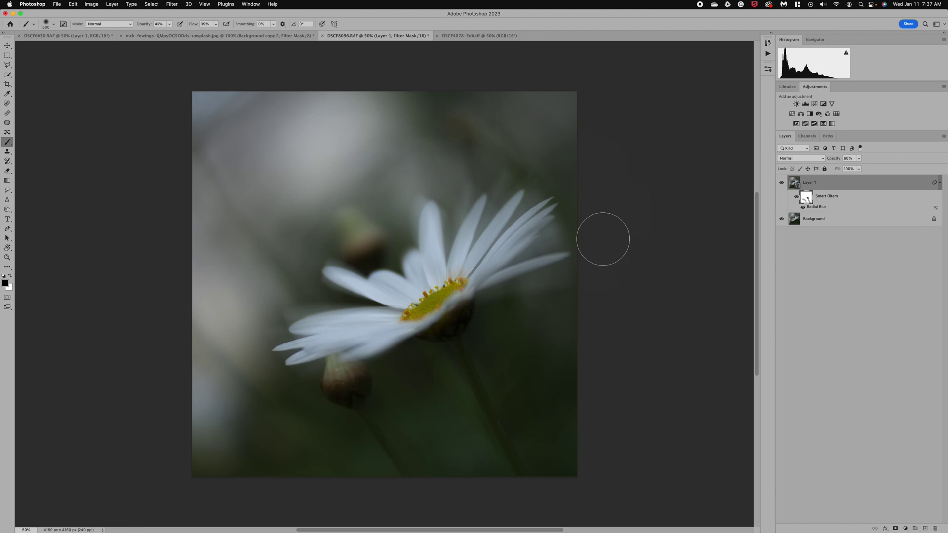
left_click(782, 184)
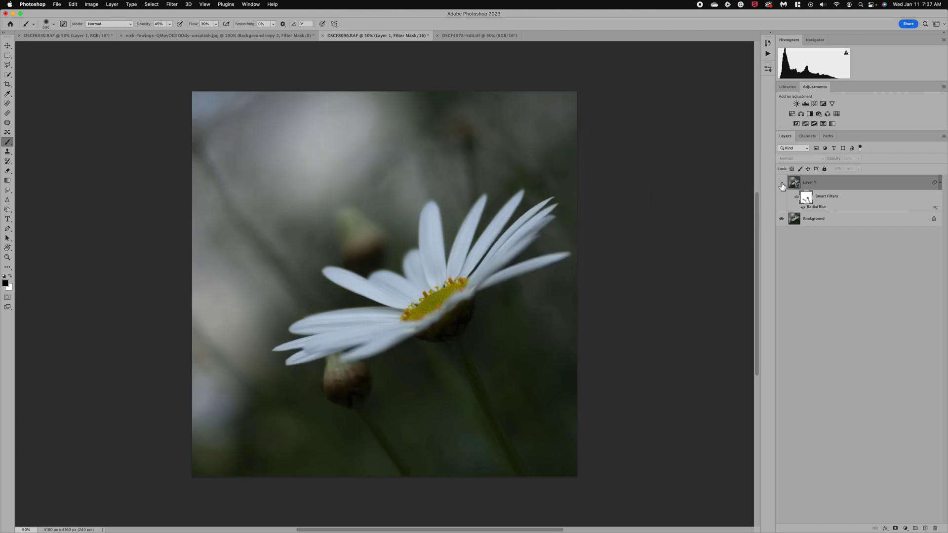
left_click(782, 184)
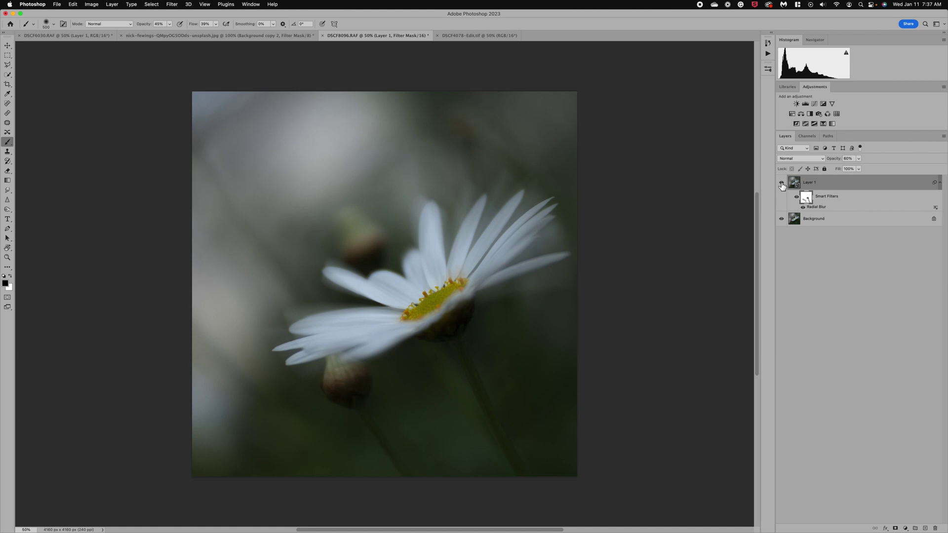
Step: Hide the radial-blurred daisy layer, duplicate the Background layer and convert the copy to a smart object
left_click(782, 183)
key("x")
left_click(795, 221)
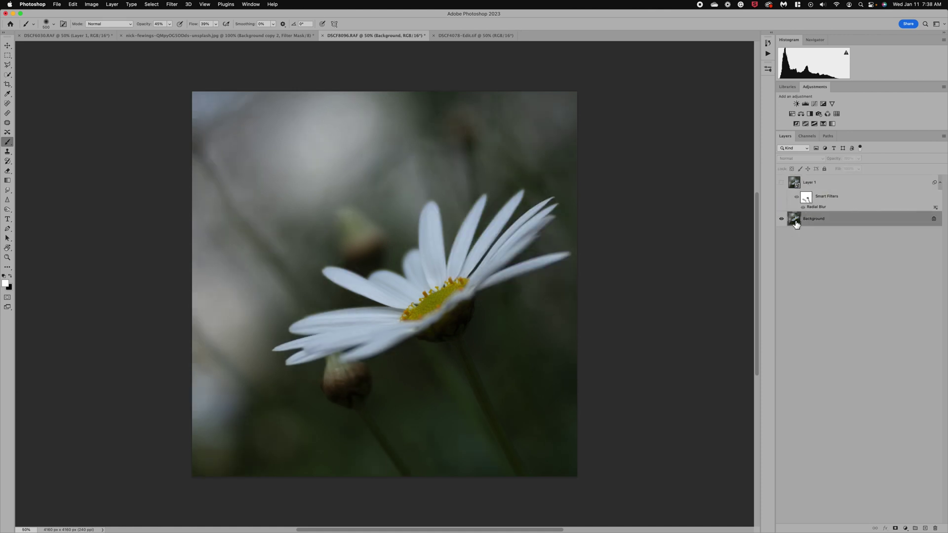
key("super+j")
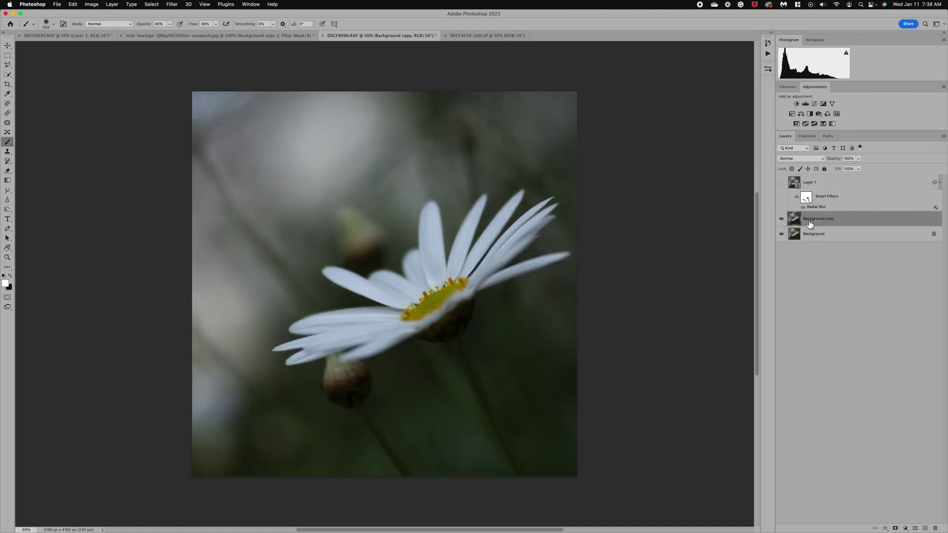
right_click(808, 222)
left_click(834, 278)
Step: Apply Liquify to the smart object, twirling the daisy around its center with the Twirl tool at brush size 3500
left_click(172, 6)
left_click(206, 77)
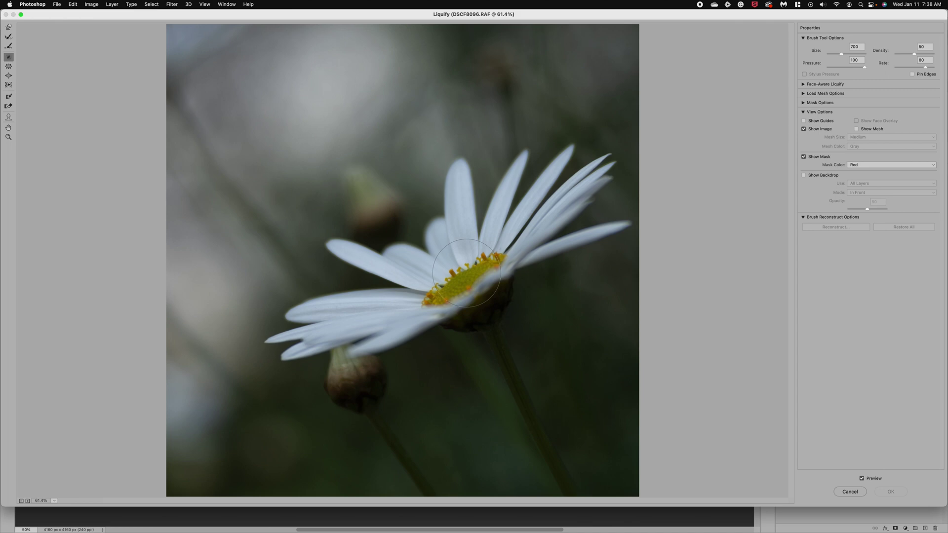
key("bracketright")
key("bracketright")
key("bracketright")
key("bracketright")
key("bracketright")
key("bracketright")
key("bracketright")
key("bracketright")
key("bracketright")
key("bracketright")
left_click_drag(456, 267, 456, 267)
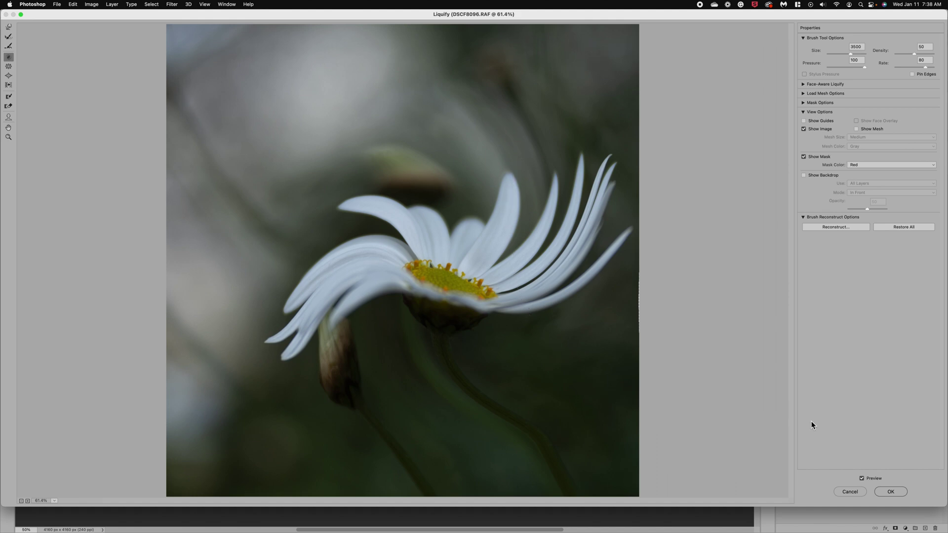
left_click(891, 492)
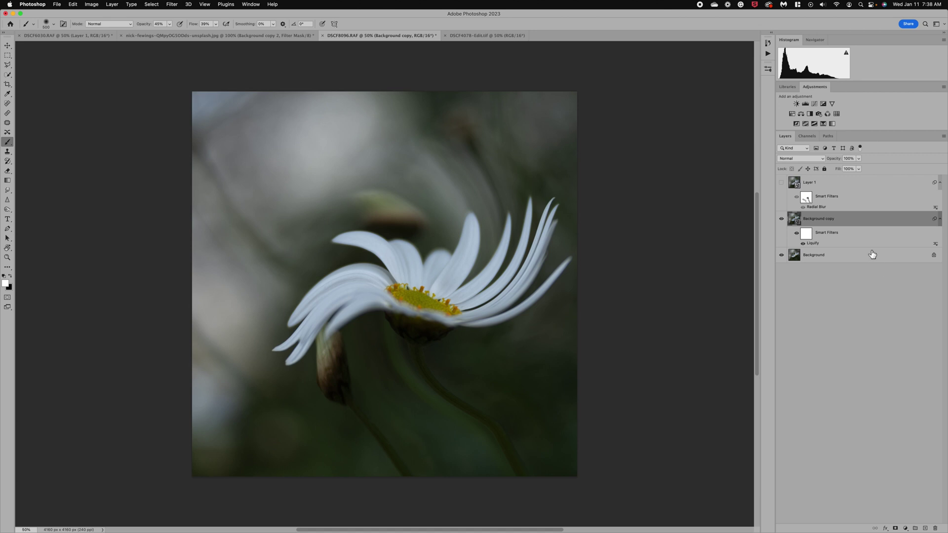
Step: Set the opacity of the liquified daisy layer to 68%
left_click(859, 159)
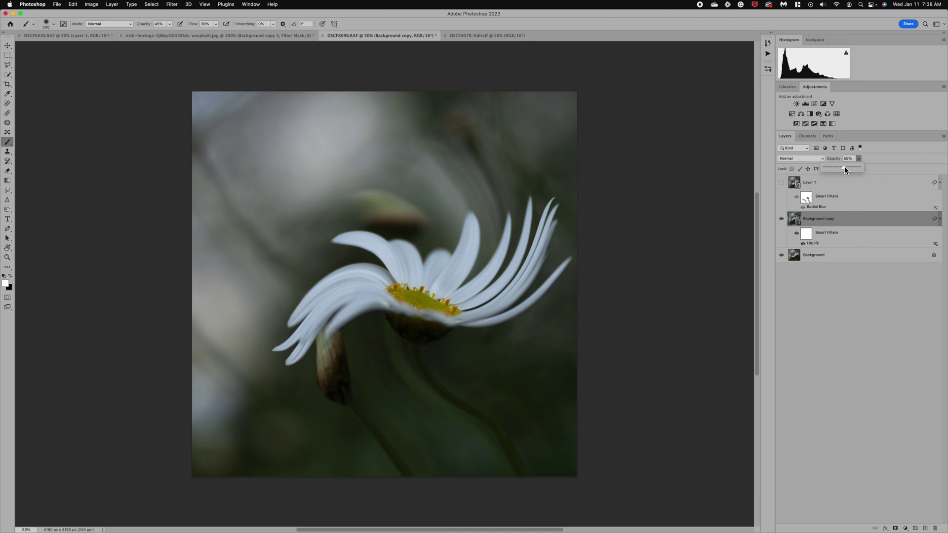
left_click(844, 169)
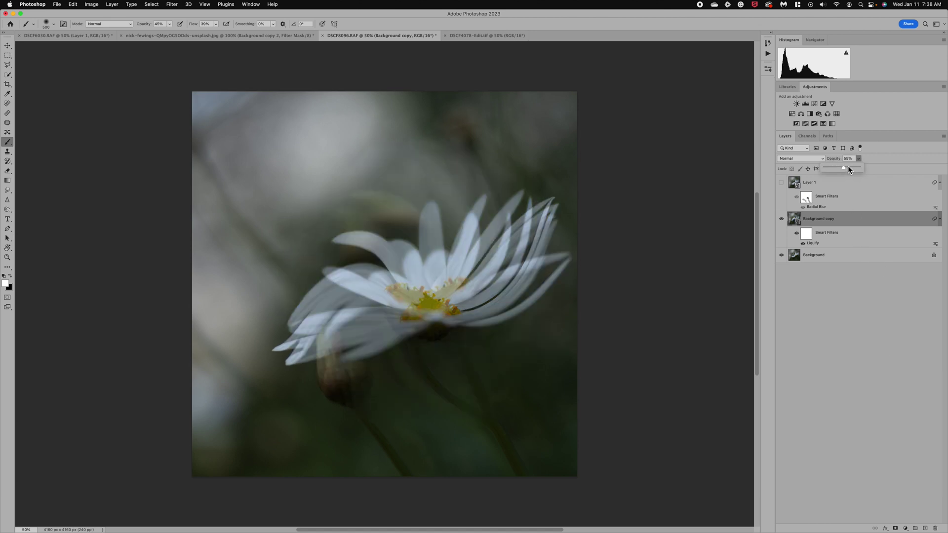
left_click(849, 167)
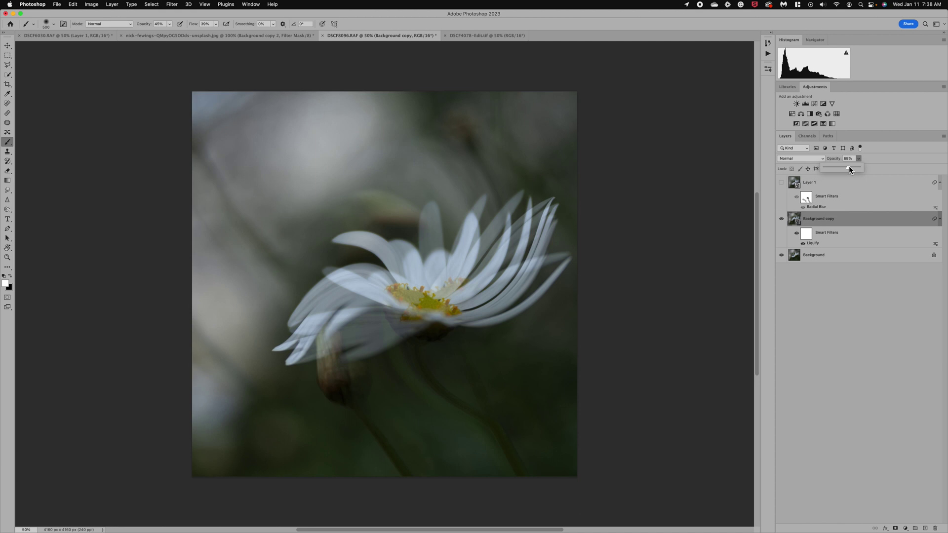
Step: Paint black on the Liquify filter mask over the daisy's center, stem, lower bud and left petals, raising the brush opacity to nearly full
left_click(806, 234)
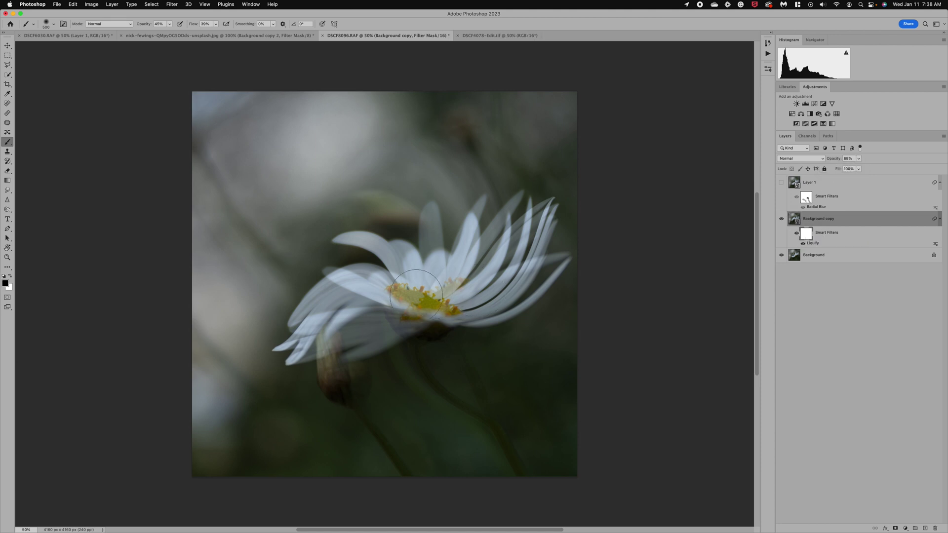
mouse_move(394, 285)
left_mouse_down()
mouse_move(449, 277)
mouse_move(431, 304)
mouse_move(447, 303)
mouse_move(425, 308)
mouse_move(422, 287)
mouse_move(400, 281)
left_mouse_up()
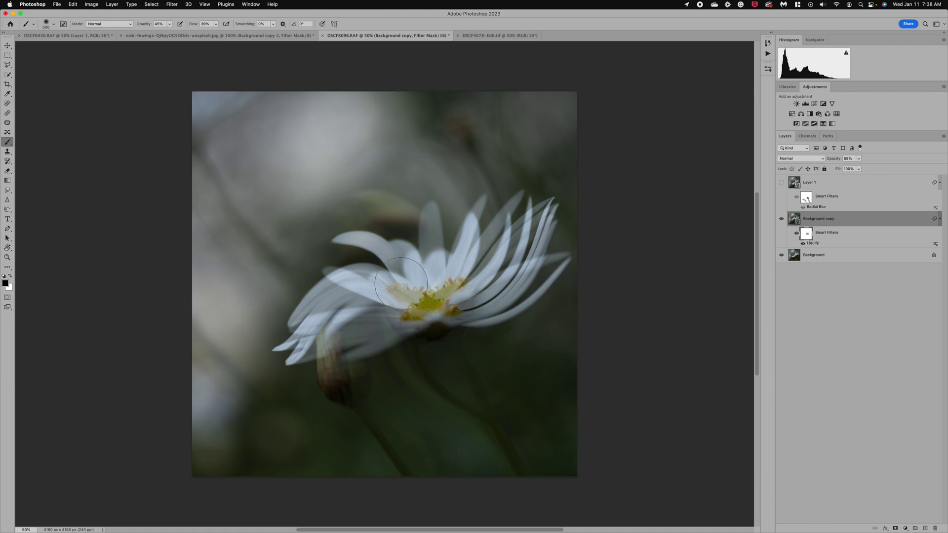
left_click_drag(170, 24, 186, 33)
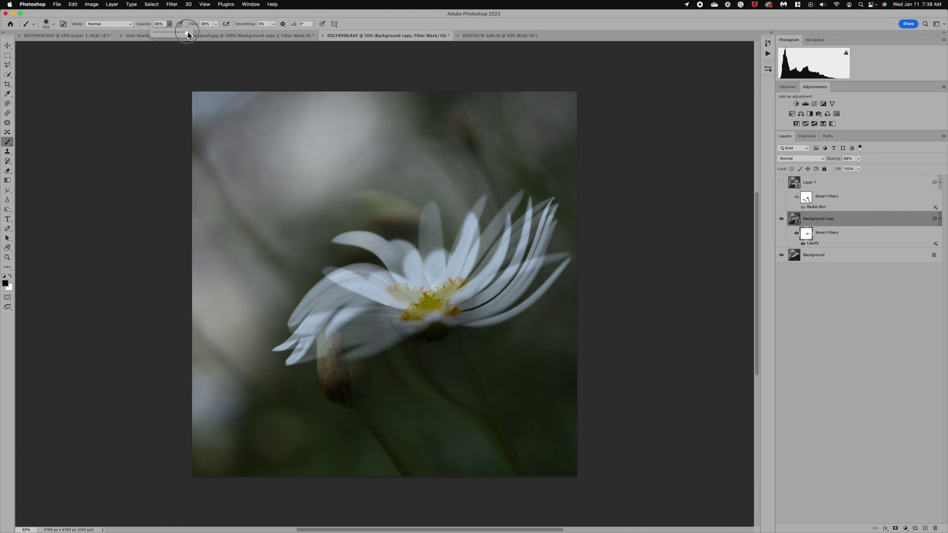
mouse_move(398, 291)
left_mouse_down()
mouse_move(447, 286)
mouse_move(420, 301)
mouse_move(444, 324)
mouse_move(415, 330)
mouse_move(432, 345)
mouse_move(425, 296)
mouse_move(454, 339)
left_mouse_up()
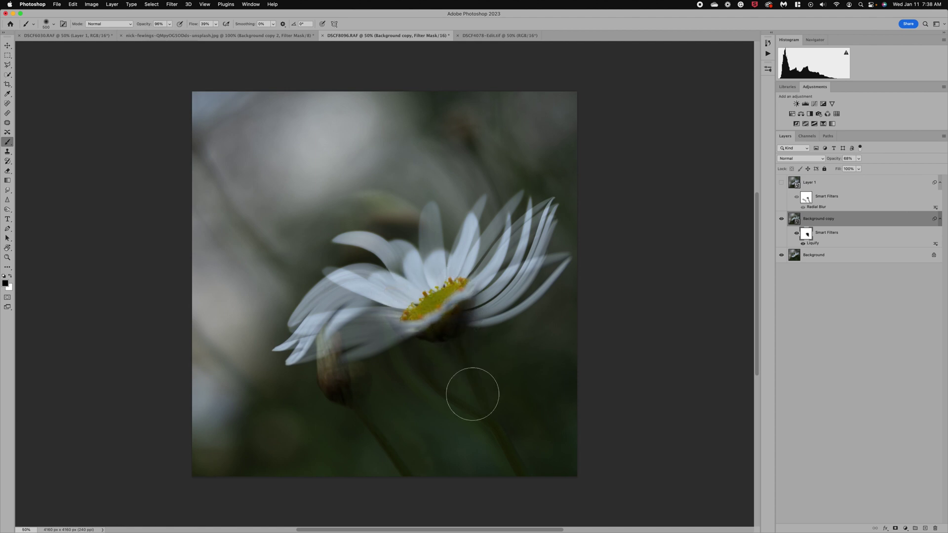
mouse_move(327, 372)
left_mouse_down()
mouse_move(325, 341)
mouse_move(323, 382)
mouse_move(360, 385)
left_mouse_up()
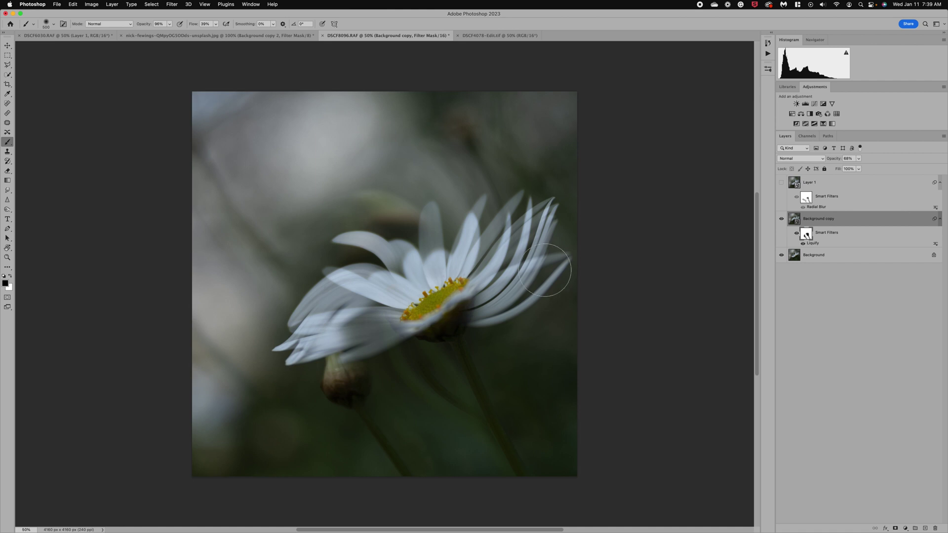
mouse_move(333, 309)
left_mouse_down()
mouse_move(332, 285)
mouse_move(364, 277)
mouse_move(317, 281)
mouse_move(339, 277)
mouse_move(266, 324)
mouse_move(271, 307)
mouse_move(343, 262)
mouse_move(376, 280)
mouse_move(348, 272)
mouse_move(375, 279)
mouse_move(362, 273)
mouse_move(269, 325)
mouse_move(290, 303)
mouse_move(278, 324)
left_mouse_up()
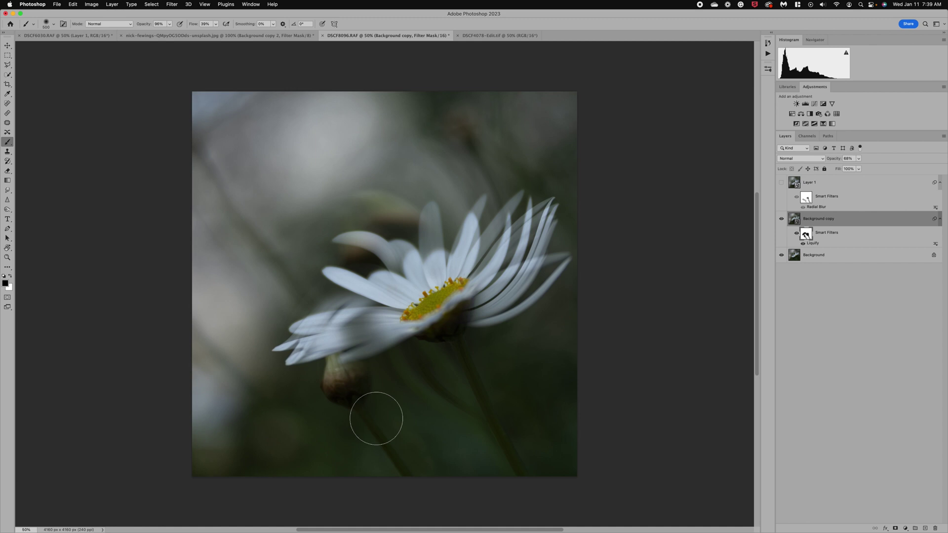
Step: Switch to the coneflower photo DSCF4078-Edit.tif and duplicate its Background layer
left_click(506, 35)
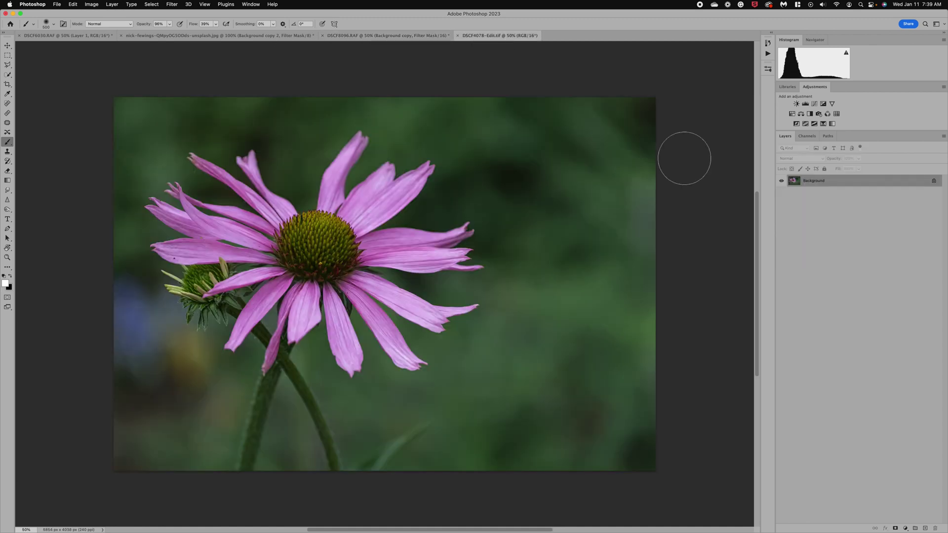
key("super+j")
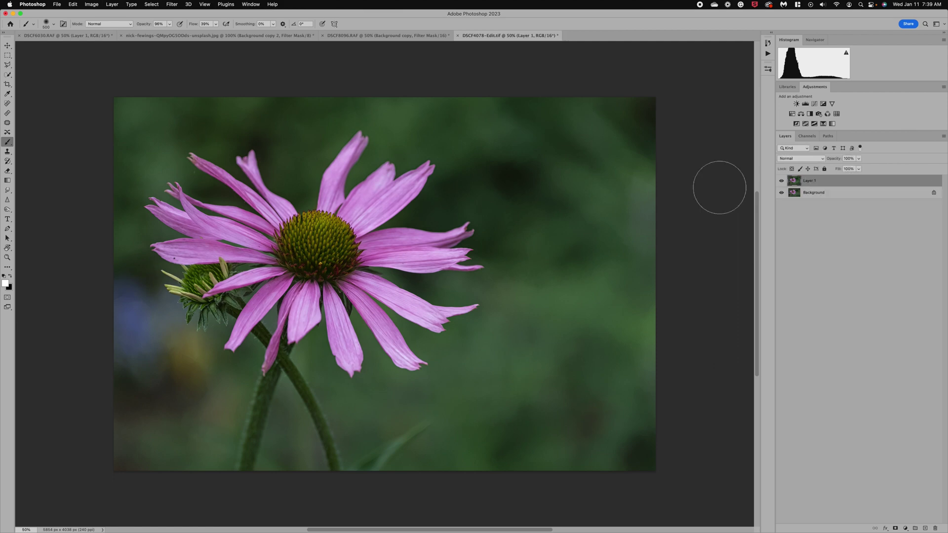
Step: Apply a Spin Blur with a 15° blur angle, centered on the coneflower's cone and enlarged to enclose the petals
left_click(173, 4)
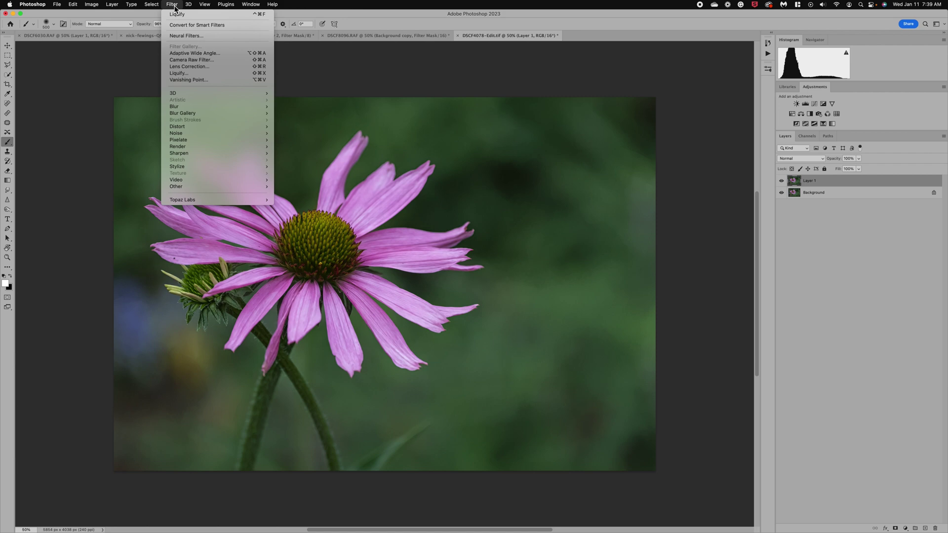
mouse_move(195, 114)
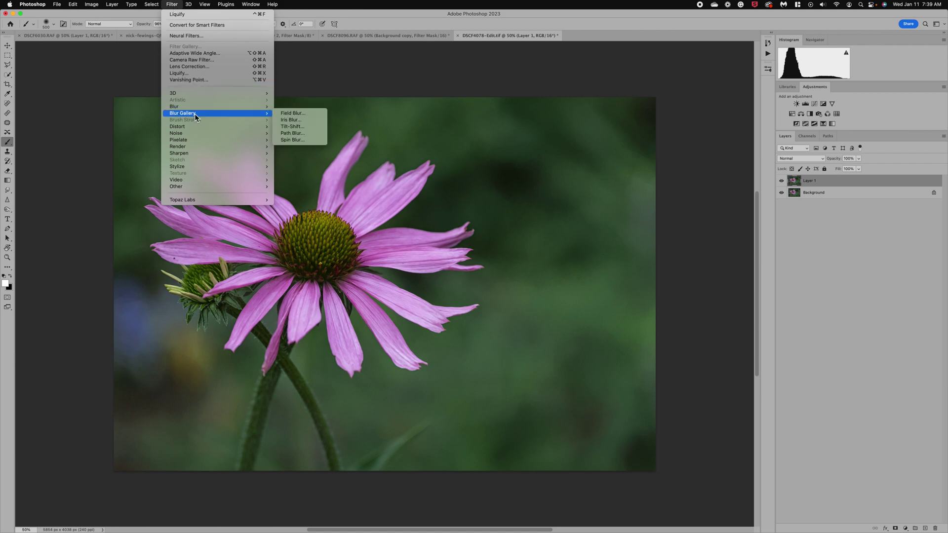
left_click(308, 140)
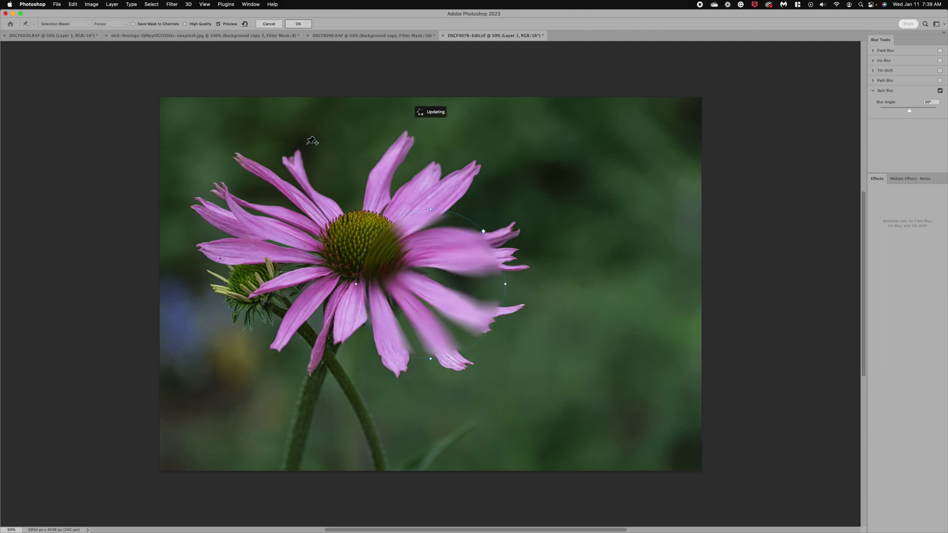
mouse_move(431, 284)
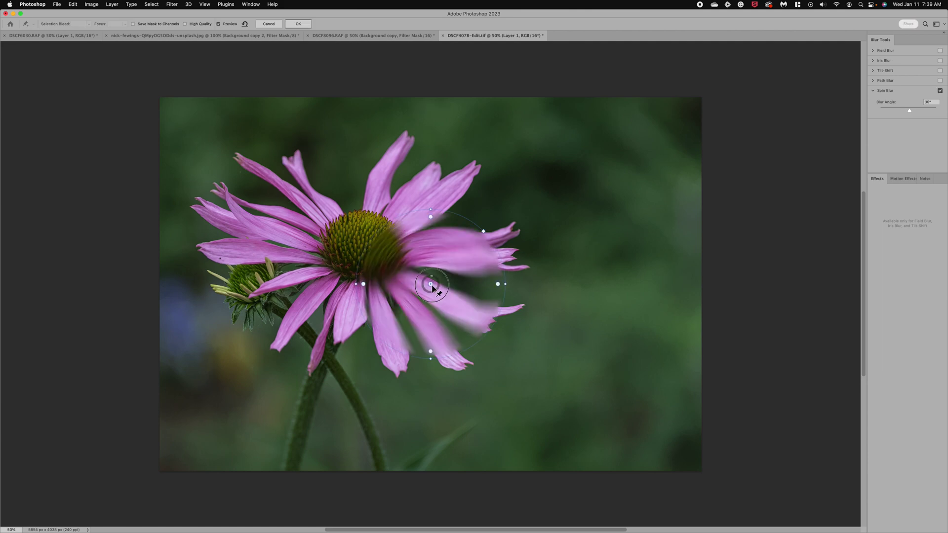
left_click_drag(431, 286, 363, 251)
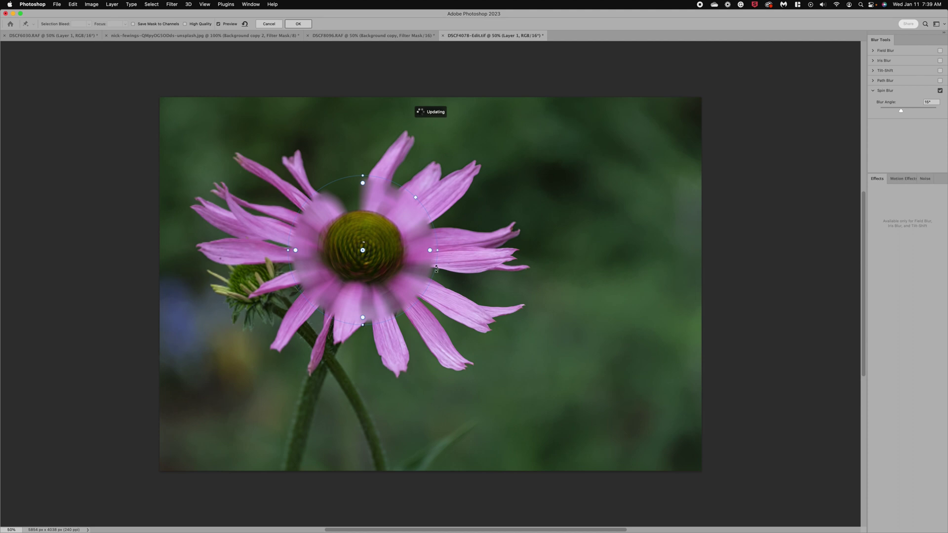
mouse_move(438, 269)
left_click_drag(438, 269, 534, 302)
left_click_drag(537, 304, 537, 304)
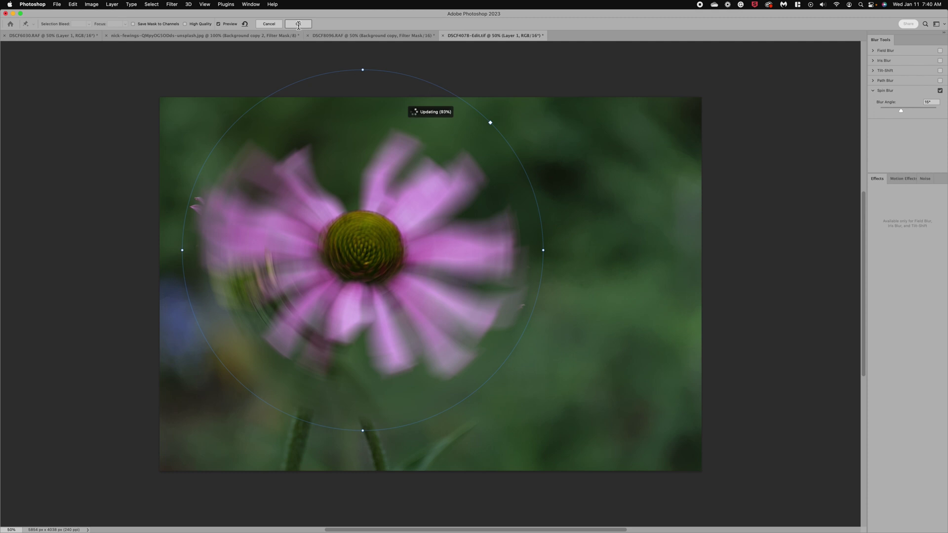
left_click(301, 25)
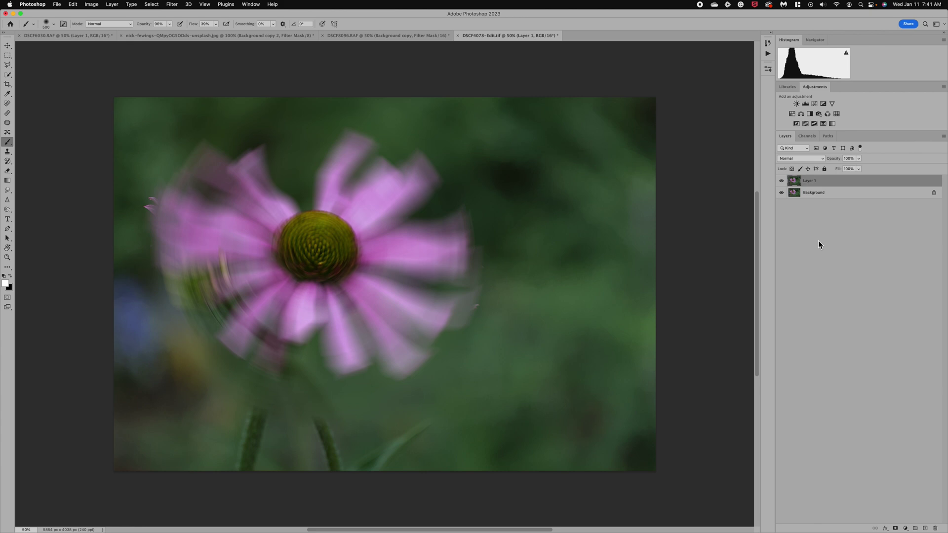
Step: Lower the opacity of the spin-blurred coneflower layer to about 55%
left_click(858, 159)
left_click(844, 168)
left_click(849, 170)
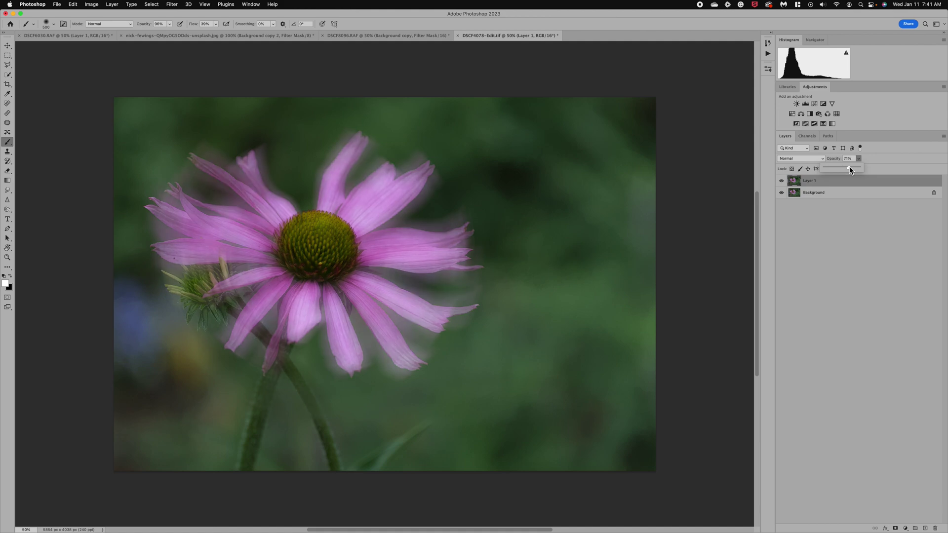
left_click(844, 167)
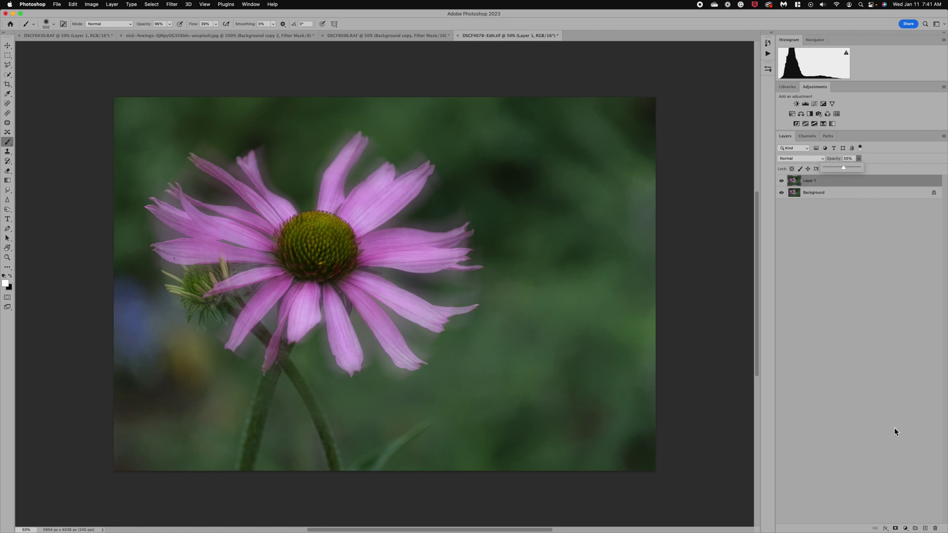
Step: Add a layer mask and paint black over the coneflower's cone, continuing over the stems and surrounding areas with the brush at 45% opacity
left_click(895, 528)
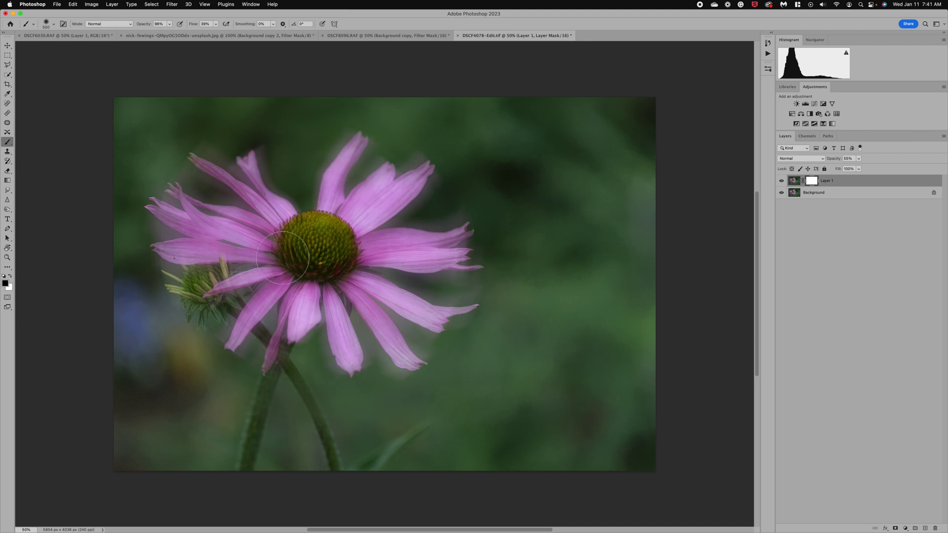
mouse_move(287, 270)
left_mouse_down()
mouse_move(328, 249)
mouse_move(311, 266)
left_mouse_up()
left_click(170, 24)
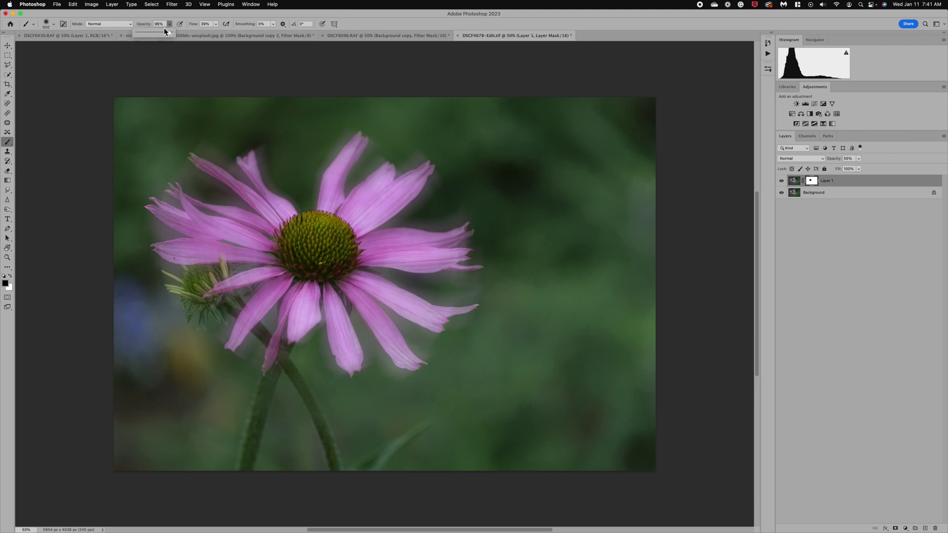
left_click(153, 32)
mouse_move(233, 371)
left_mouse_down()
mouse_move(247, 391)
mouse_move(271, 398)
mouse_move(311, 387)
mouse_move(314, 359)
left_mouse_up()
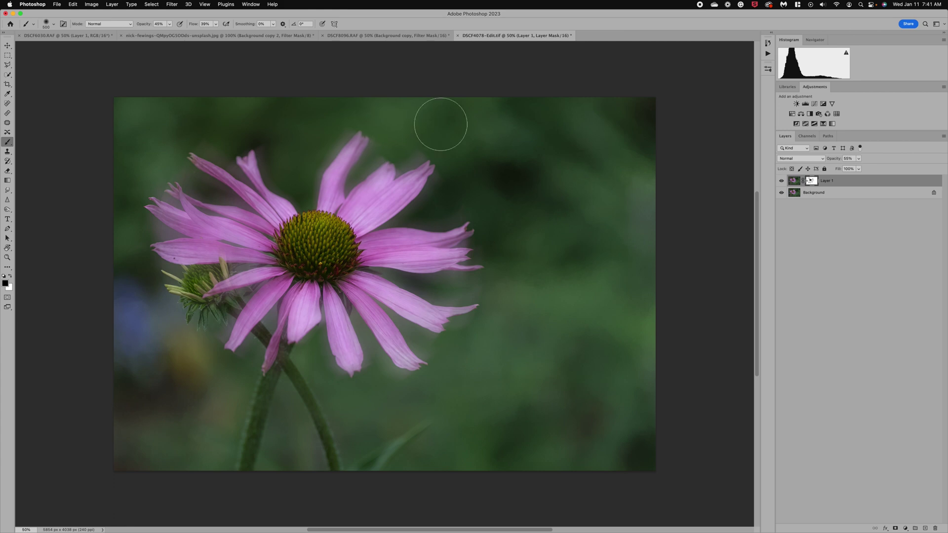
Step: Set the blurred layer's opacity to 71% and mask the leftmost petal tips with the brush at 84% opacity
left_click(860, 159)
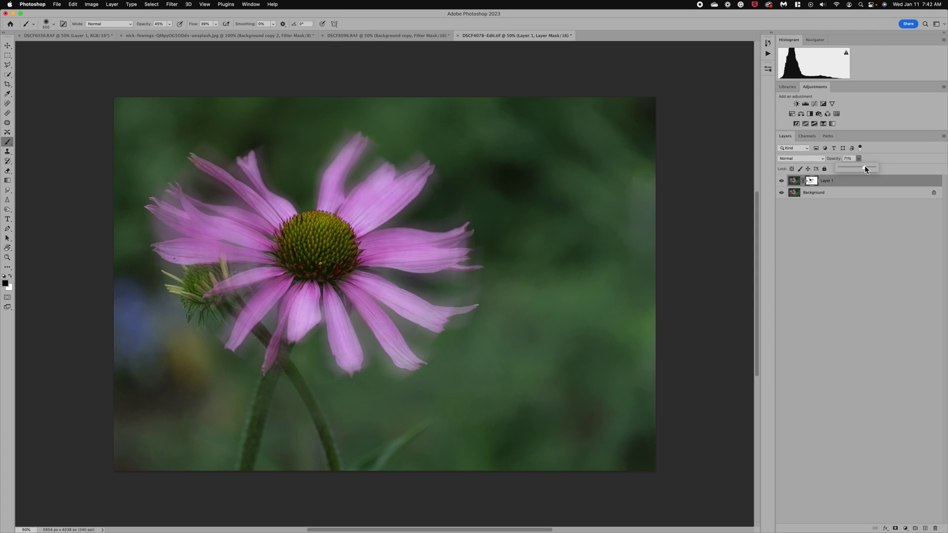
left_click(148, 218)
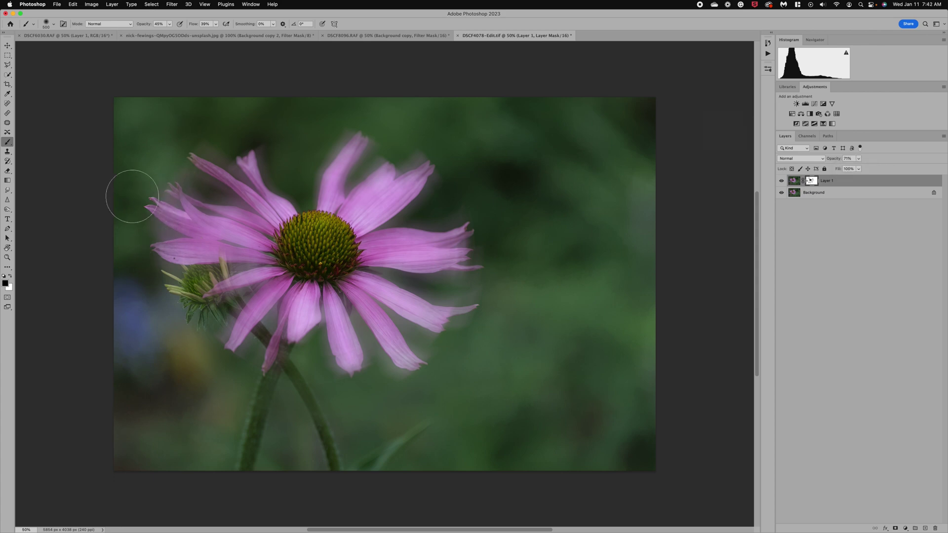
left_click(169, 25)
left_click(184, 33)
left_click(150, 220)
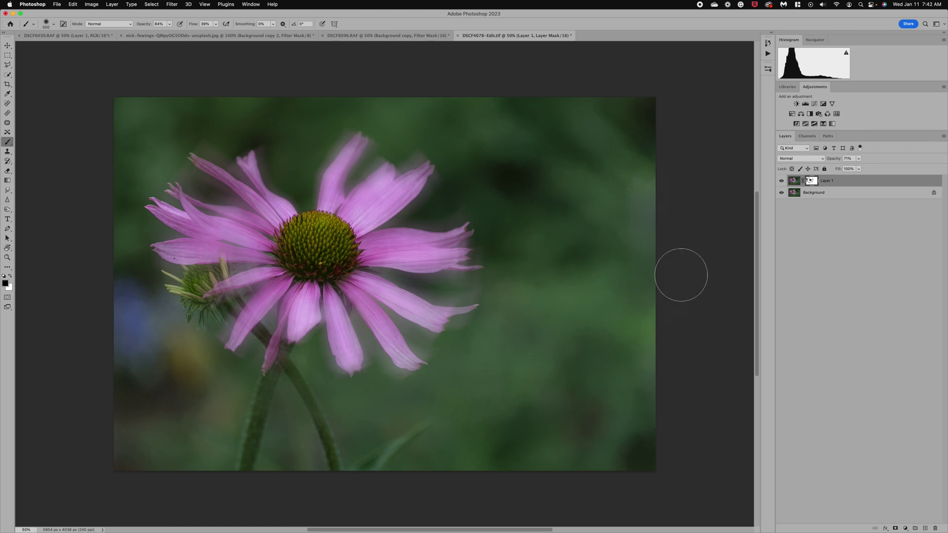
Step: Hide the spin-blurred coneflower layer, duplicate the Background layer and convert the copy to a smart object
left_click(781, 181)
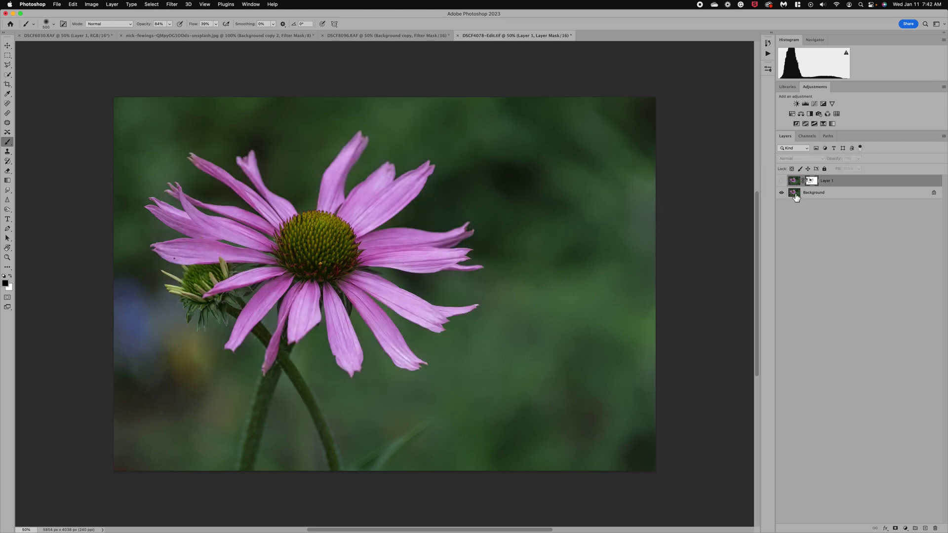
left_click(796, 197)
left_click_drag(795, 196, 796, 191)
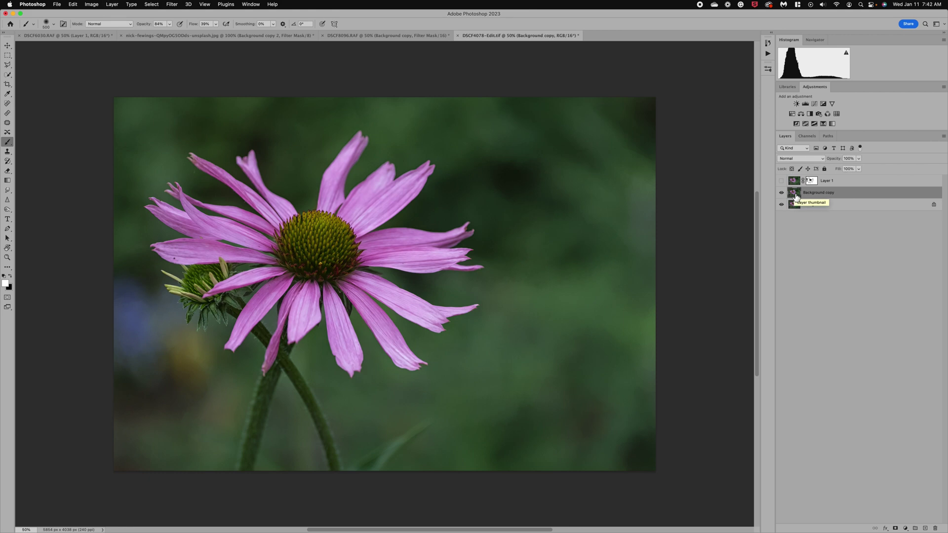
right_click(834, 197)
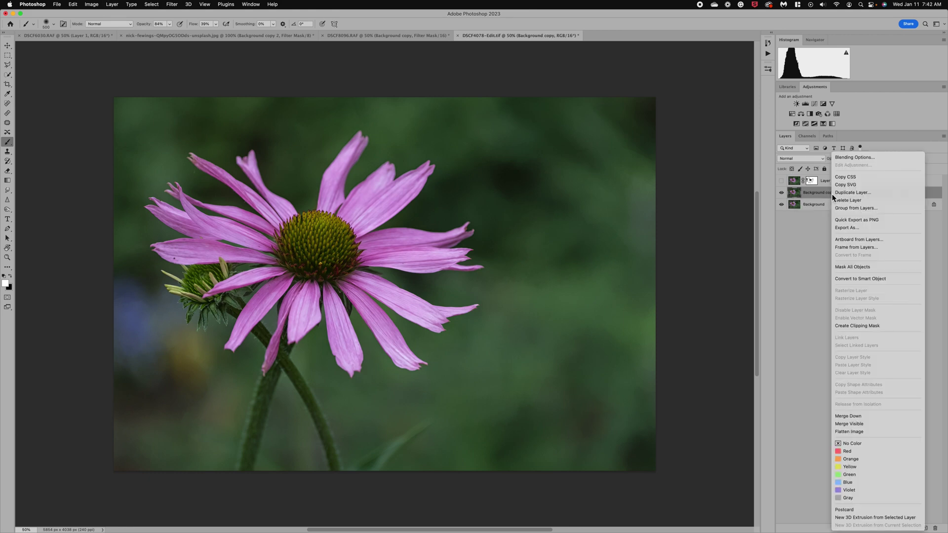
left_click(860, 280)
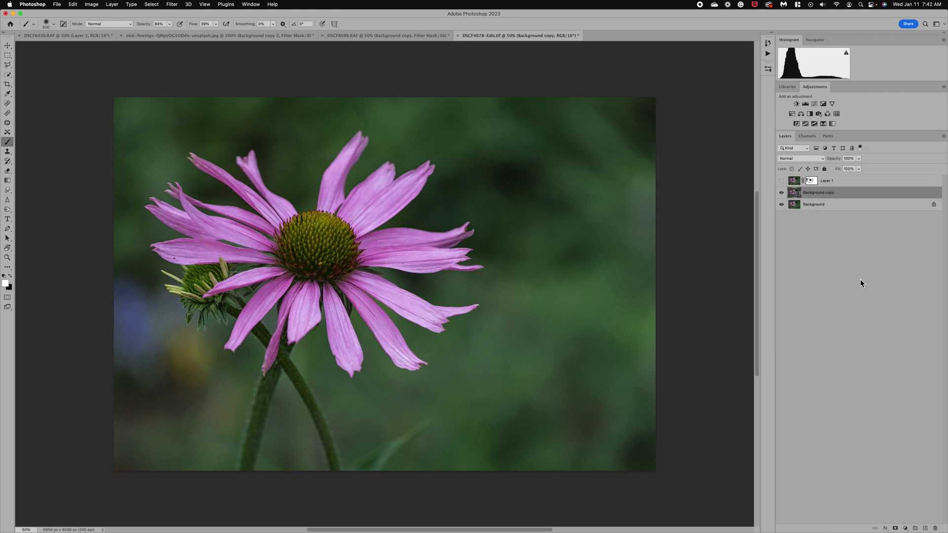
Step: Apply a Radial Blur smart filter to the coneflower copy using the Zoom method, Good quality and an amount of about 46
left_click(172, 5)
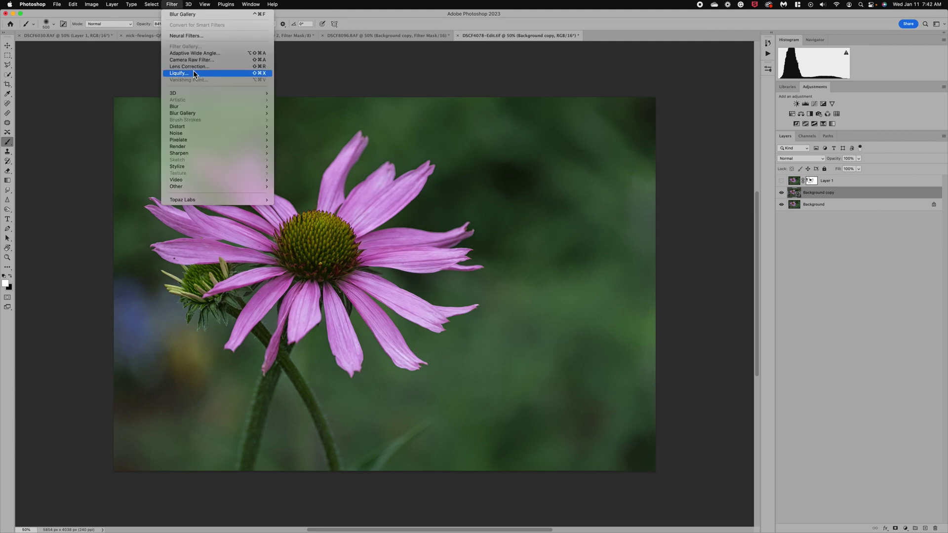
mouse_move(196, 106)
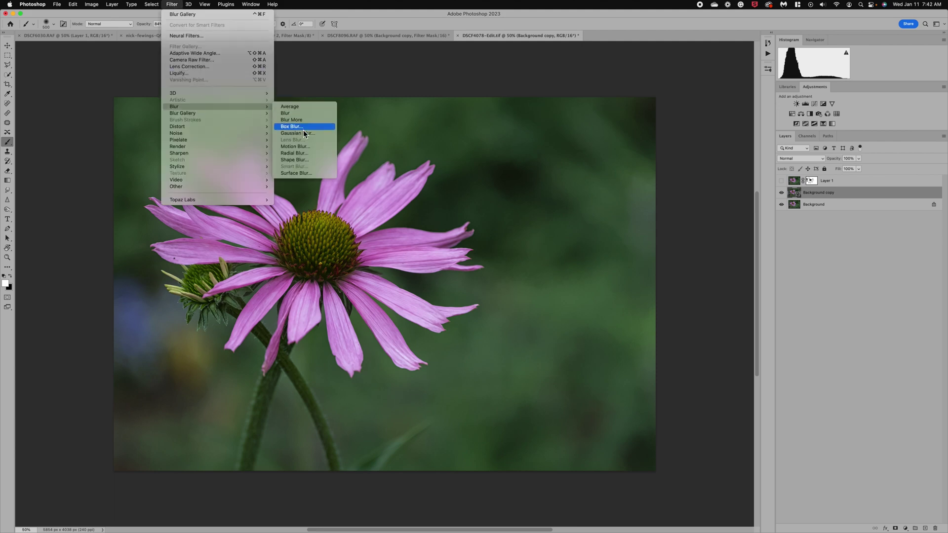
left_click(299, 154)
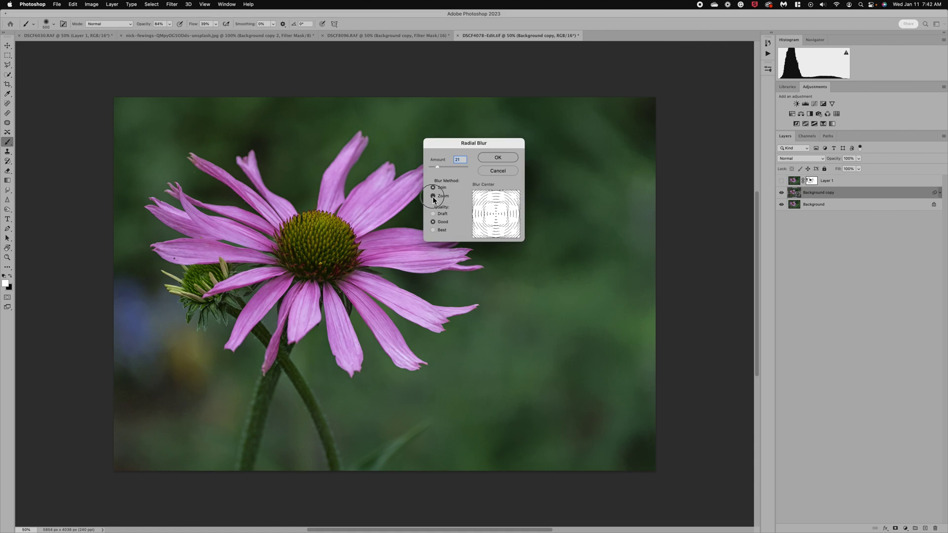
left_click(433, 197)
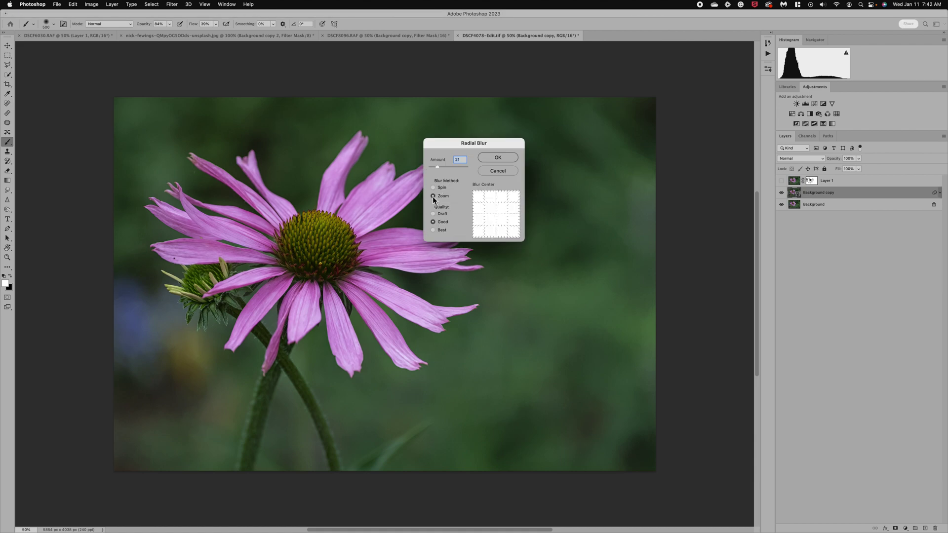
left_click_drag(438, 167, 447, 167)
left_click(494, 158)
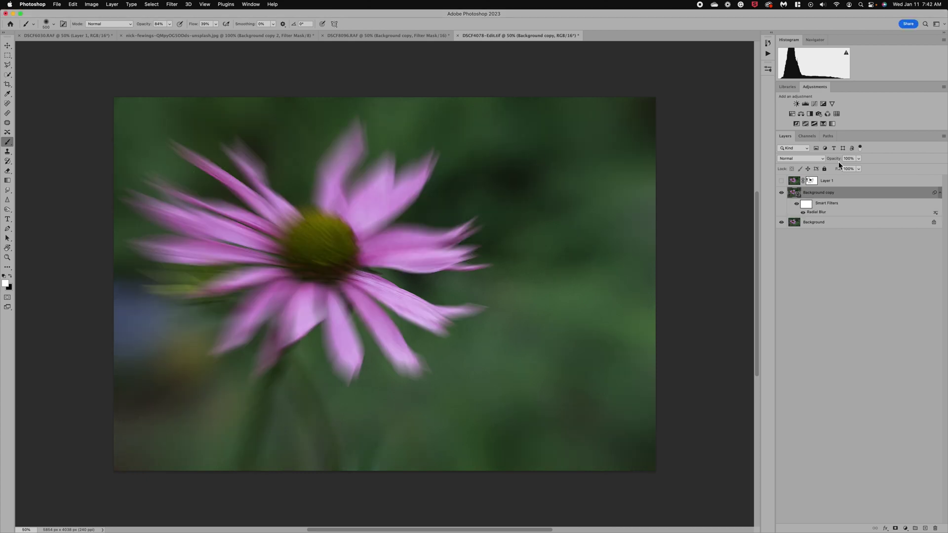
Step: Lower the zoom-blurred layer's opacity to 77% and paint black on the smart filter mask over the coneflower's cone
left_click(859, 159)
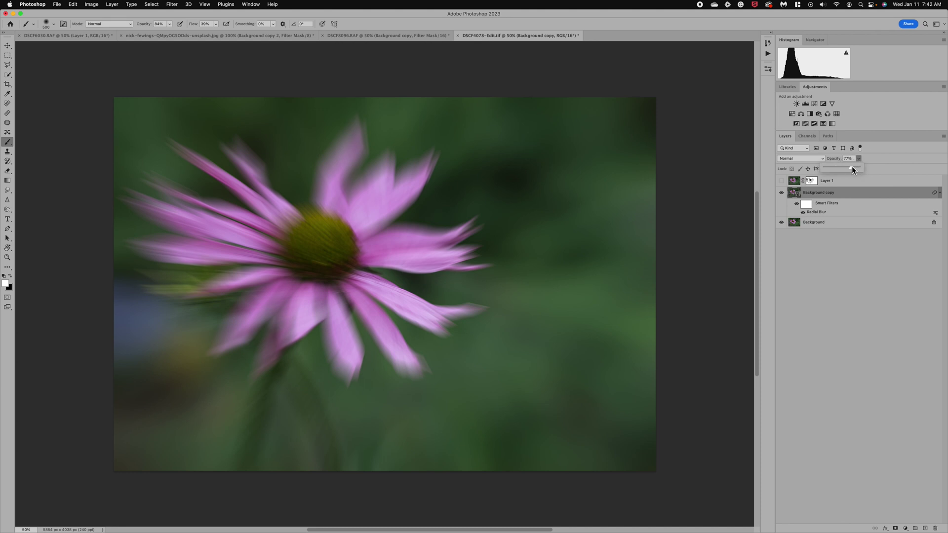
left_click(852, 167)
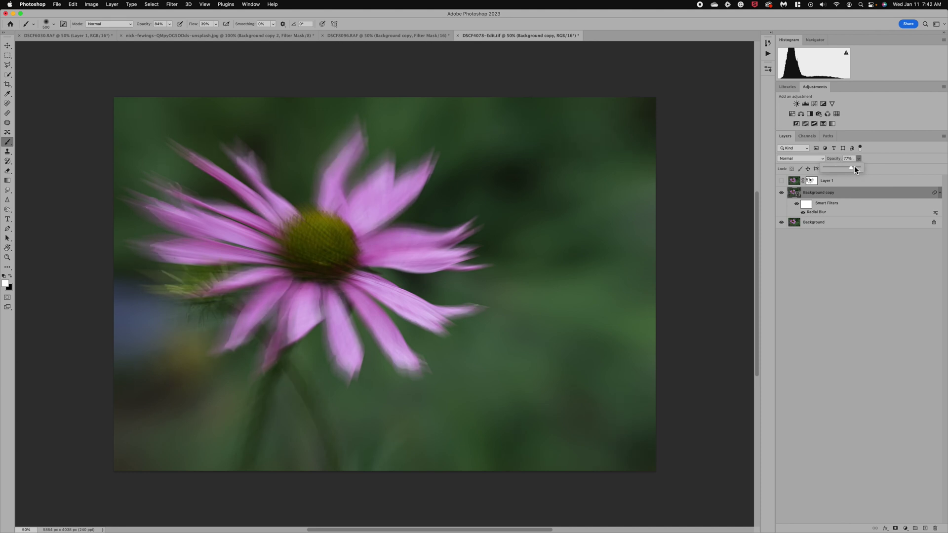
left_click(805, 204)
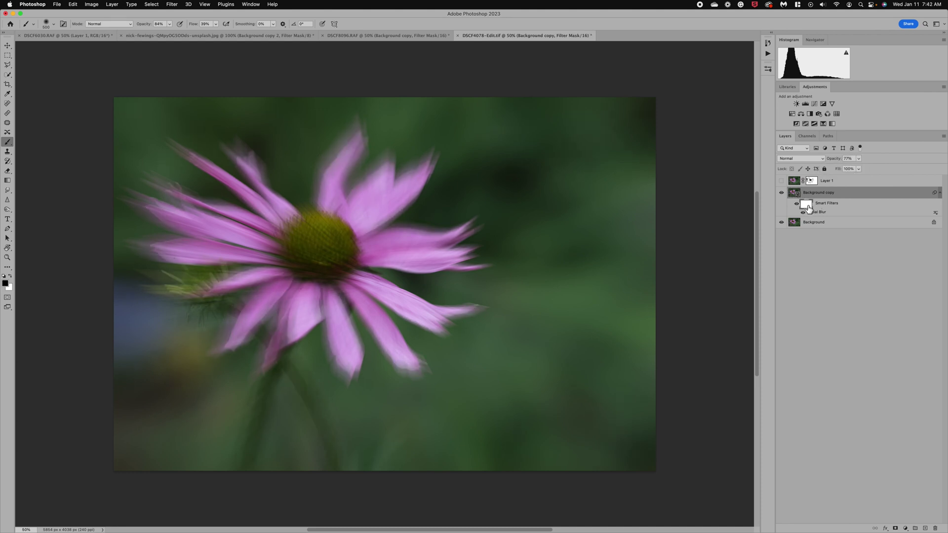
key("x")
mouse_move(388, 258)
left_mouse_down()
mouse_move(295, 249)
mouse_move(310, 253)
mouse_move(323, 227)
mouse_move(335, 233)
mouse_move(326, 266)
mouse_move(311, 250)
mouse_move(290, 270)
mouse_move(319, 222)
mouse_move(319, 241)
mouse_move(394, 253)
mouse_move(273, 280)
mouse_move(256, 272)
mouse_move(236, 232)
mouse_move(291, 300)
mouse_move(335, 292)
mouse_move(356, 276)
mouse_move(357, 260)
mouse_move(338, 275)
left_mouse_up()
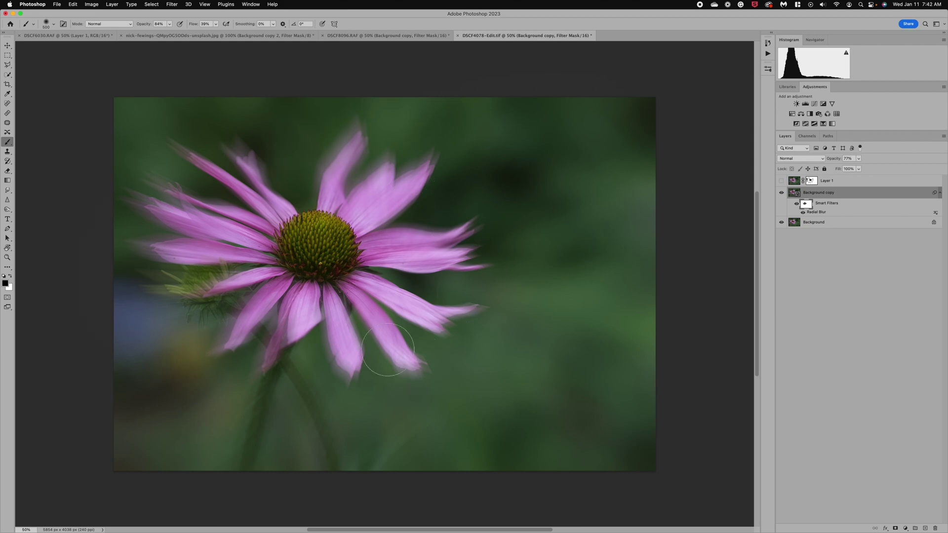
Step: Increase the Radial Blur smart filter's zoom amount and raise the Background copy layer's opacity to 100%
double_click(820, 212)
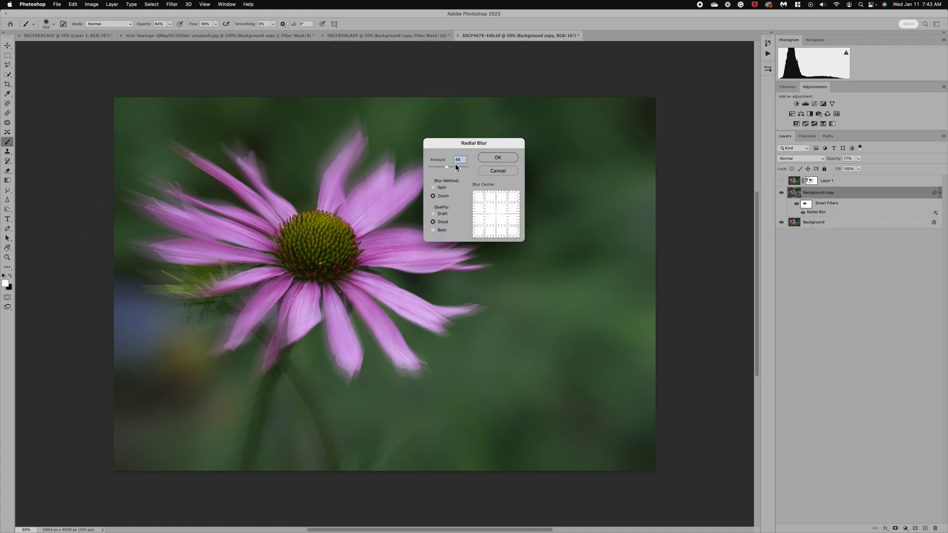
left_click(496, 158)
left_click(859, 158)
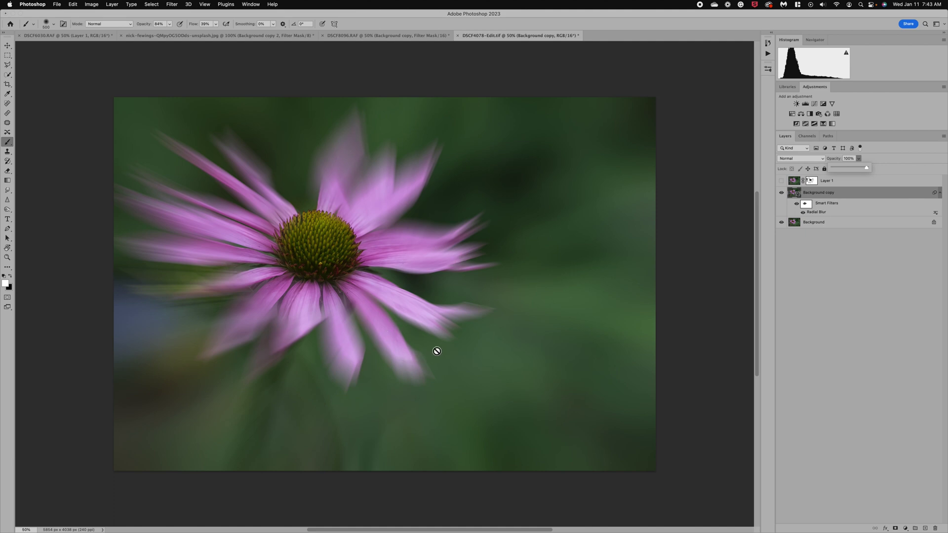
Step: Crop the coneflower image by moving its left edge inward, close to the blurred petal tips
left_click(7, 85)
left_click_drag(114, 284, 160, 283)
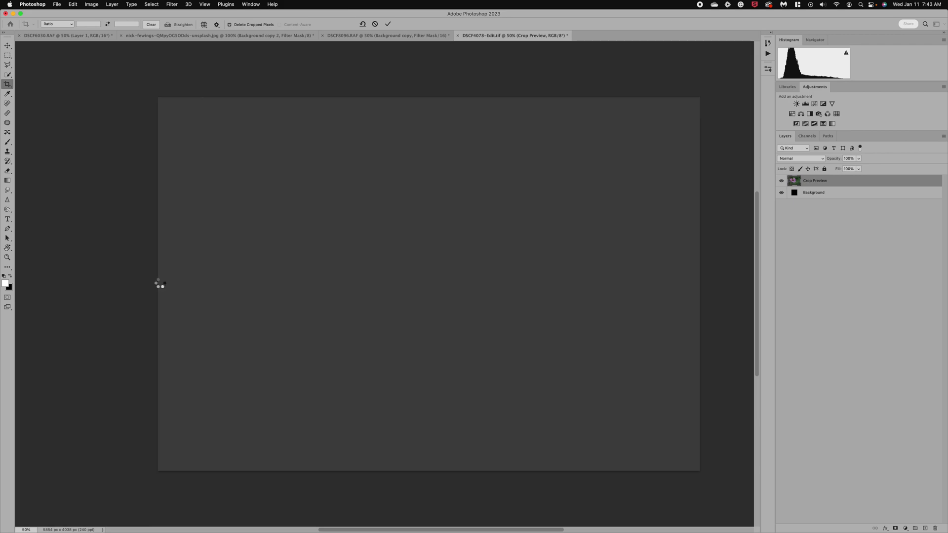